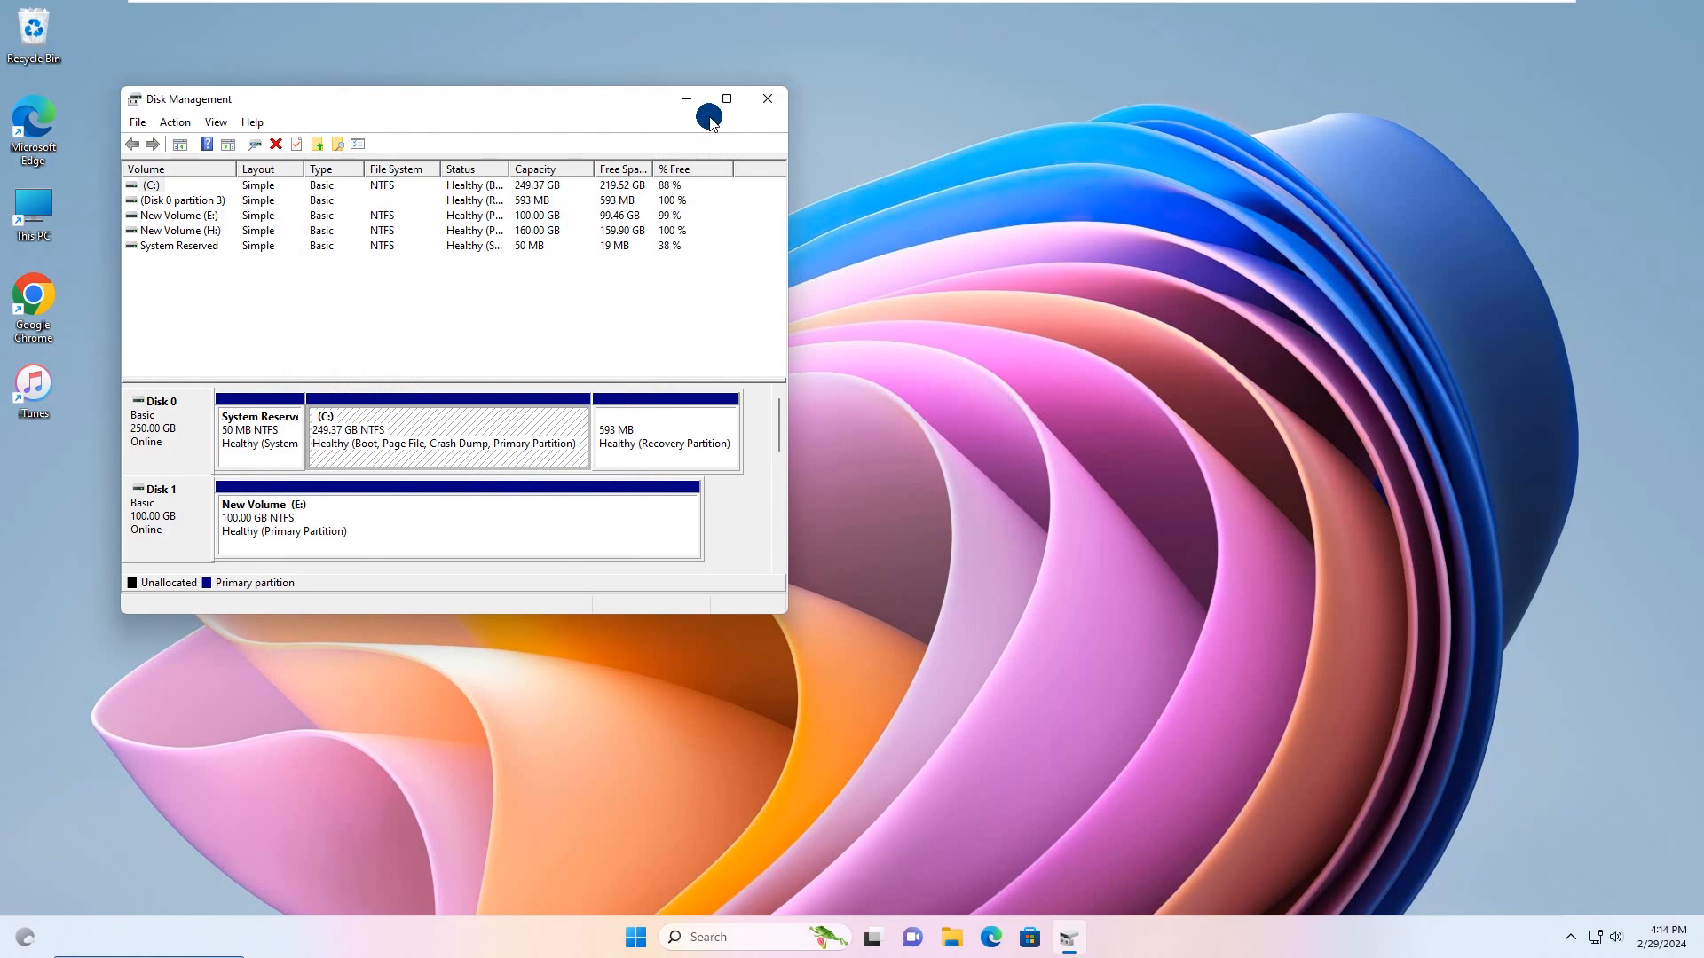
# Step: Create a simple volume on the unallocated space of Disk 3, using the full size, drive letter F, NTFS and quick format
pyautogui.click(728, 99)
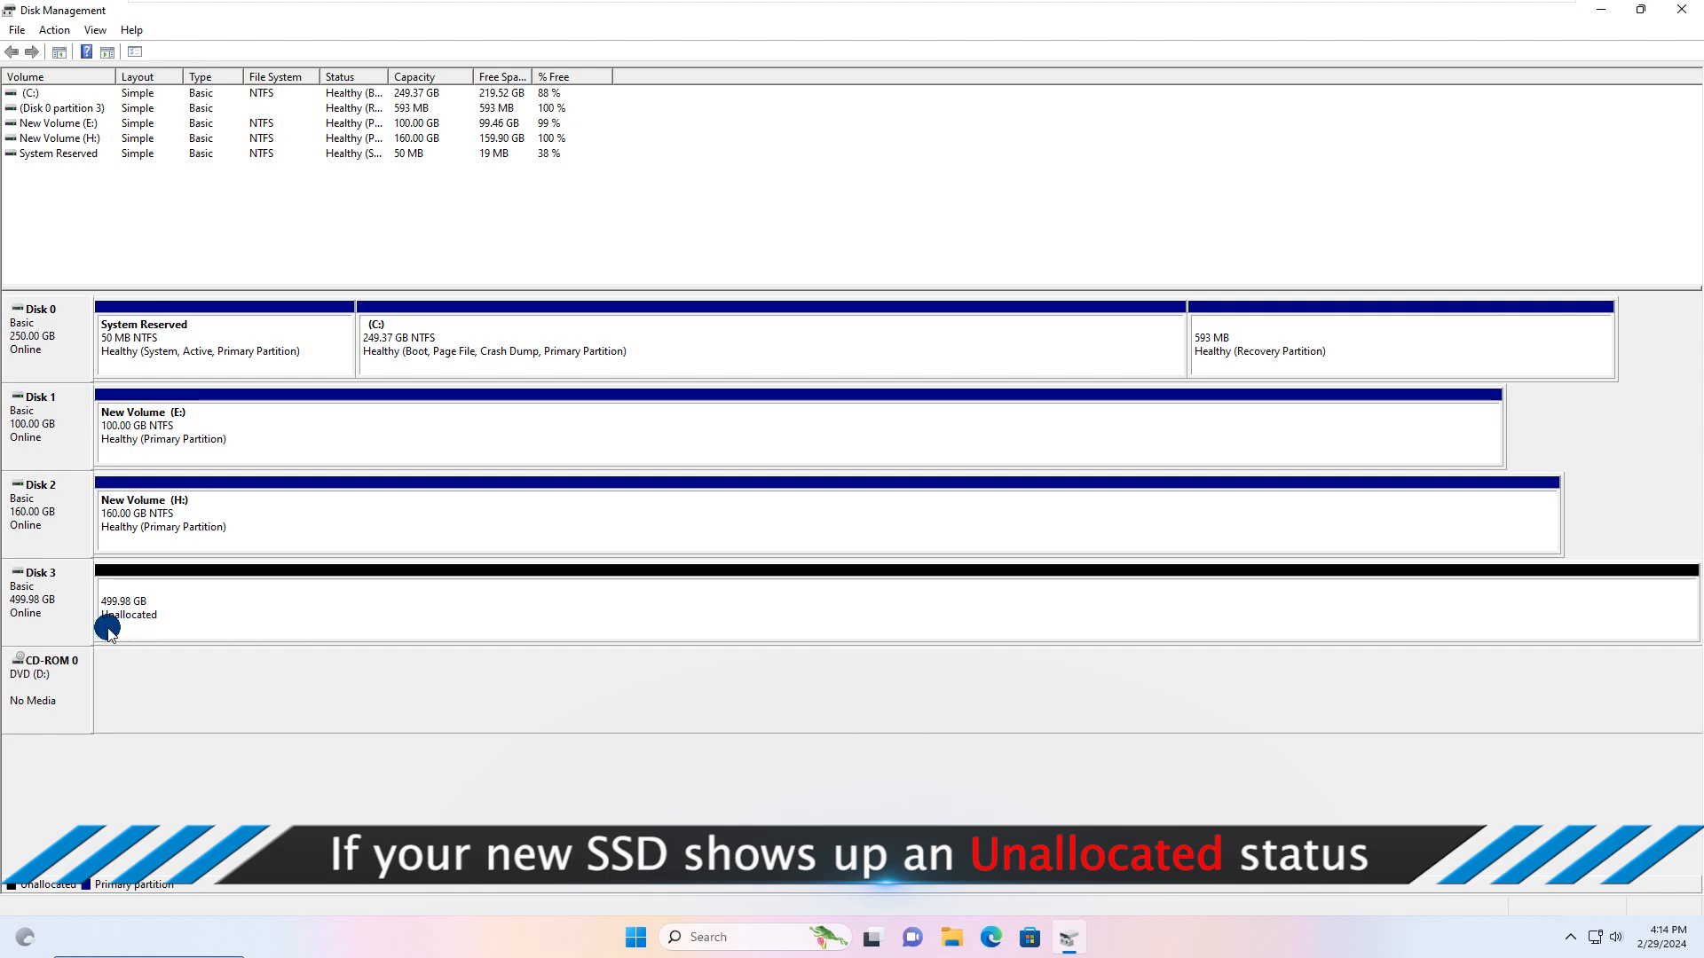
pyautogui.rightClick(154, 597)
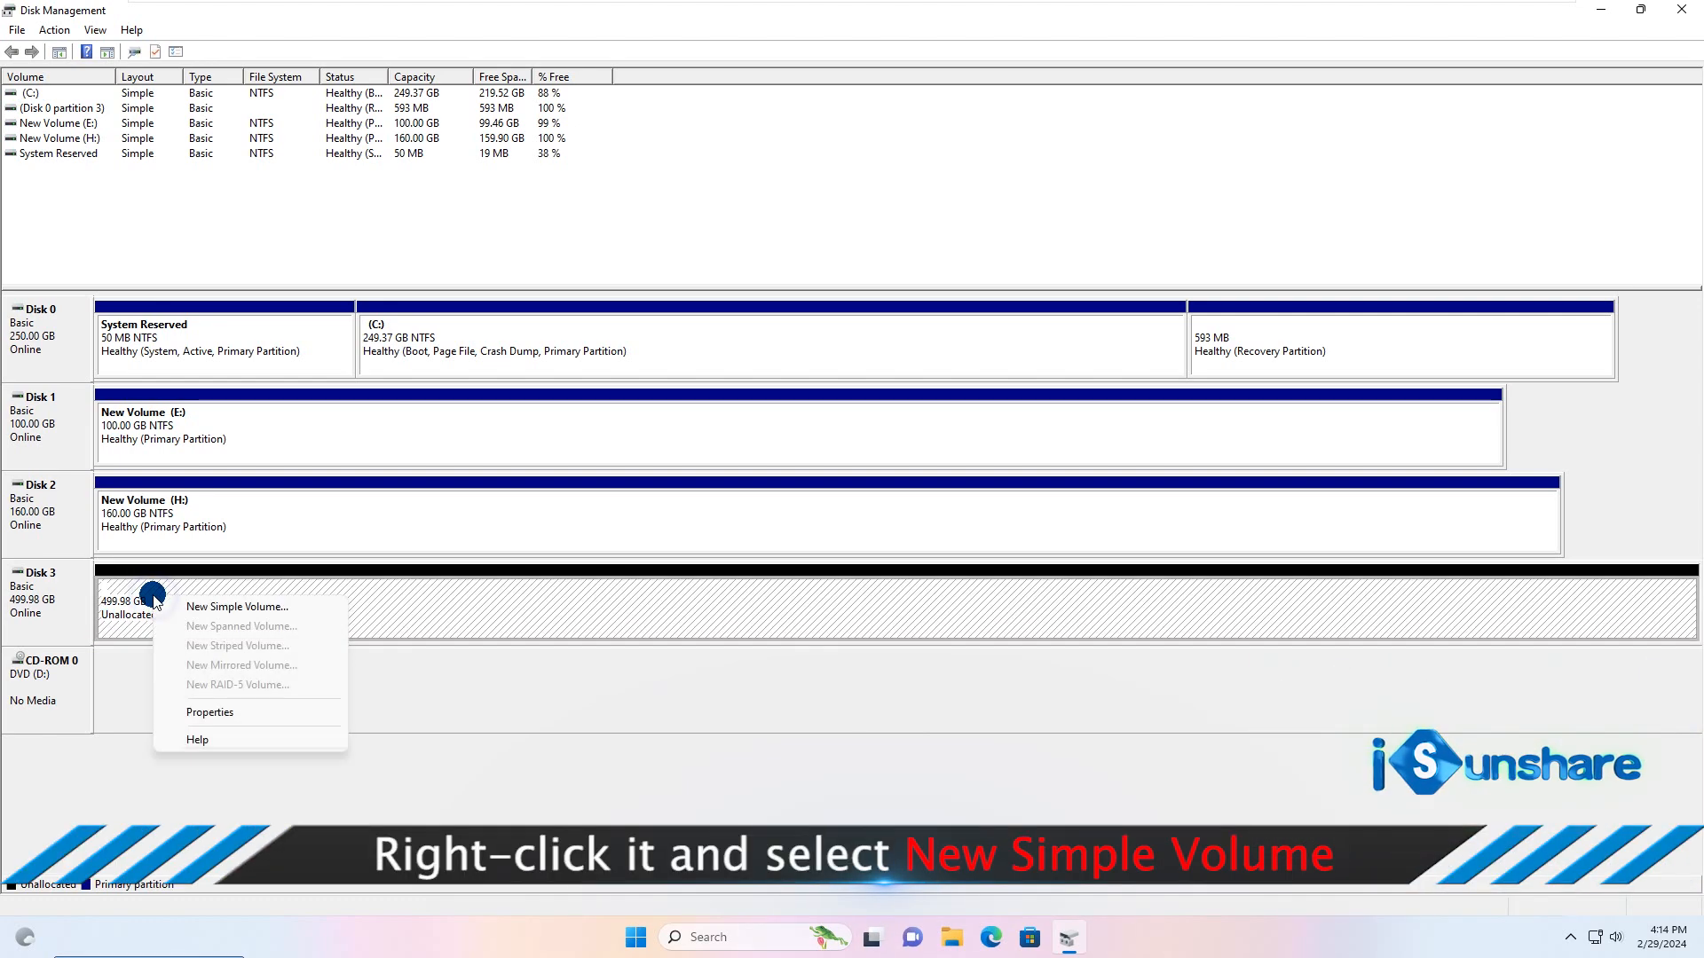
pyautogui.click(240, 610)
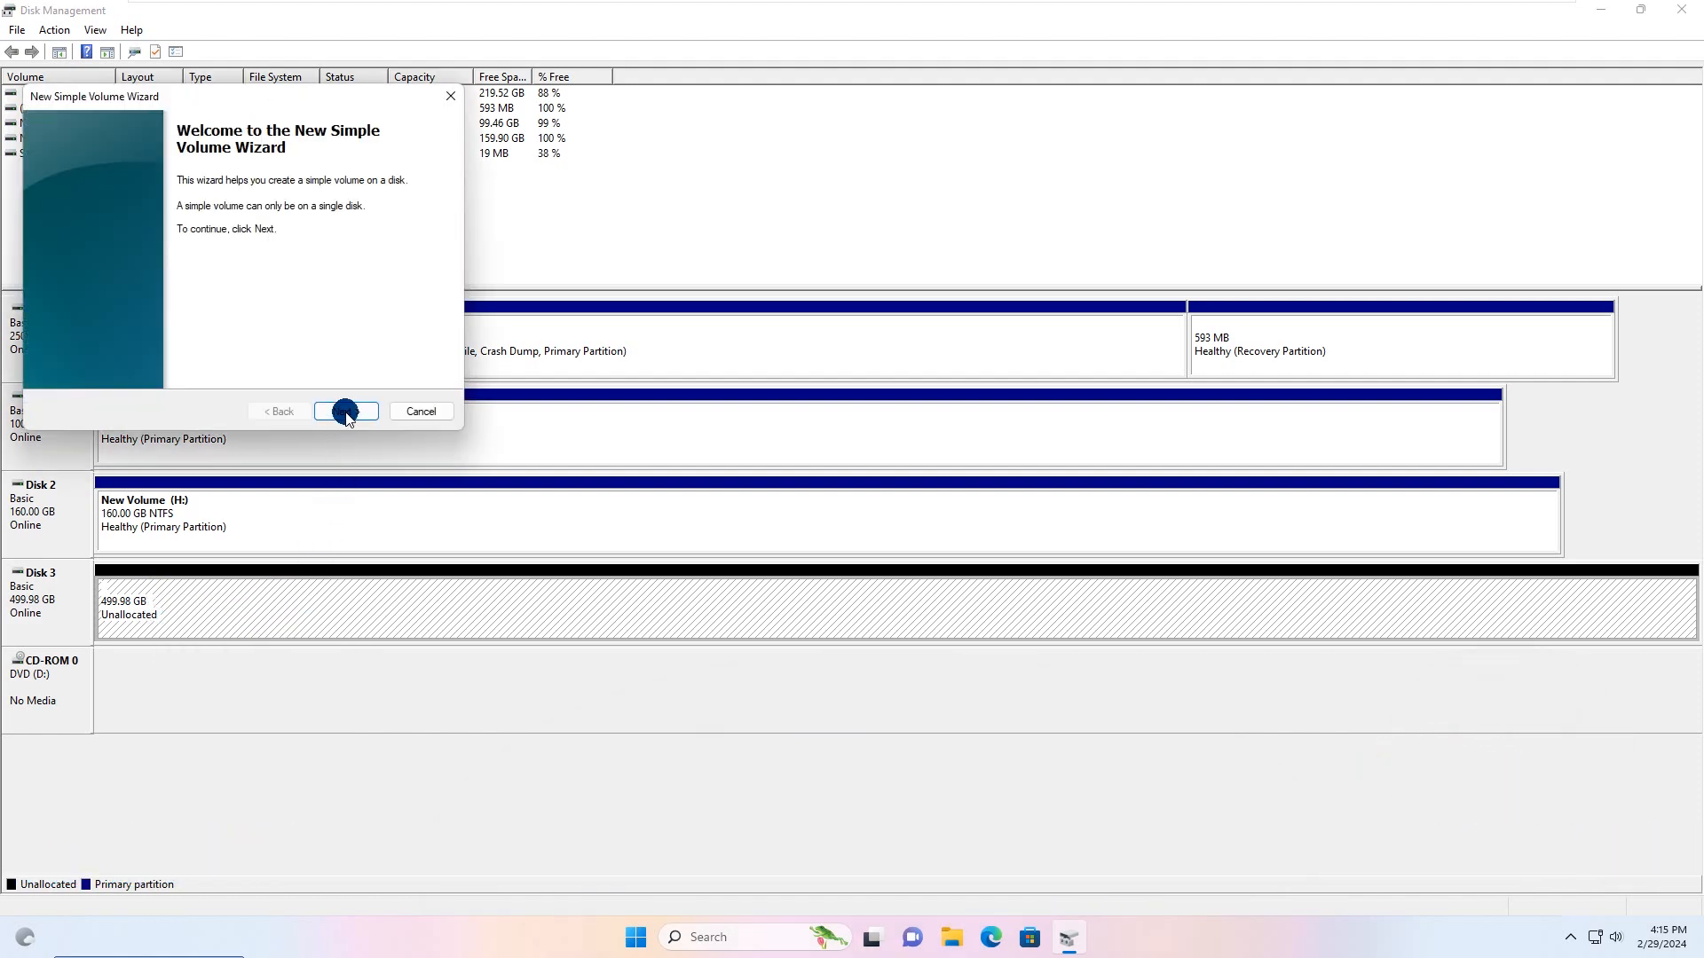
pyautogui.click(346, 412)
pyautogui.click(346, 412)
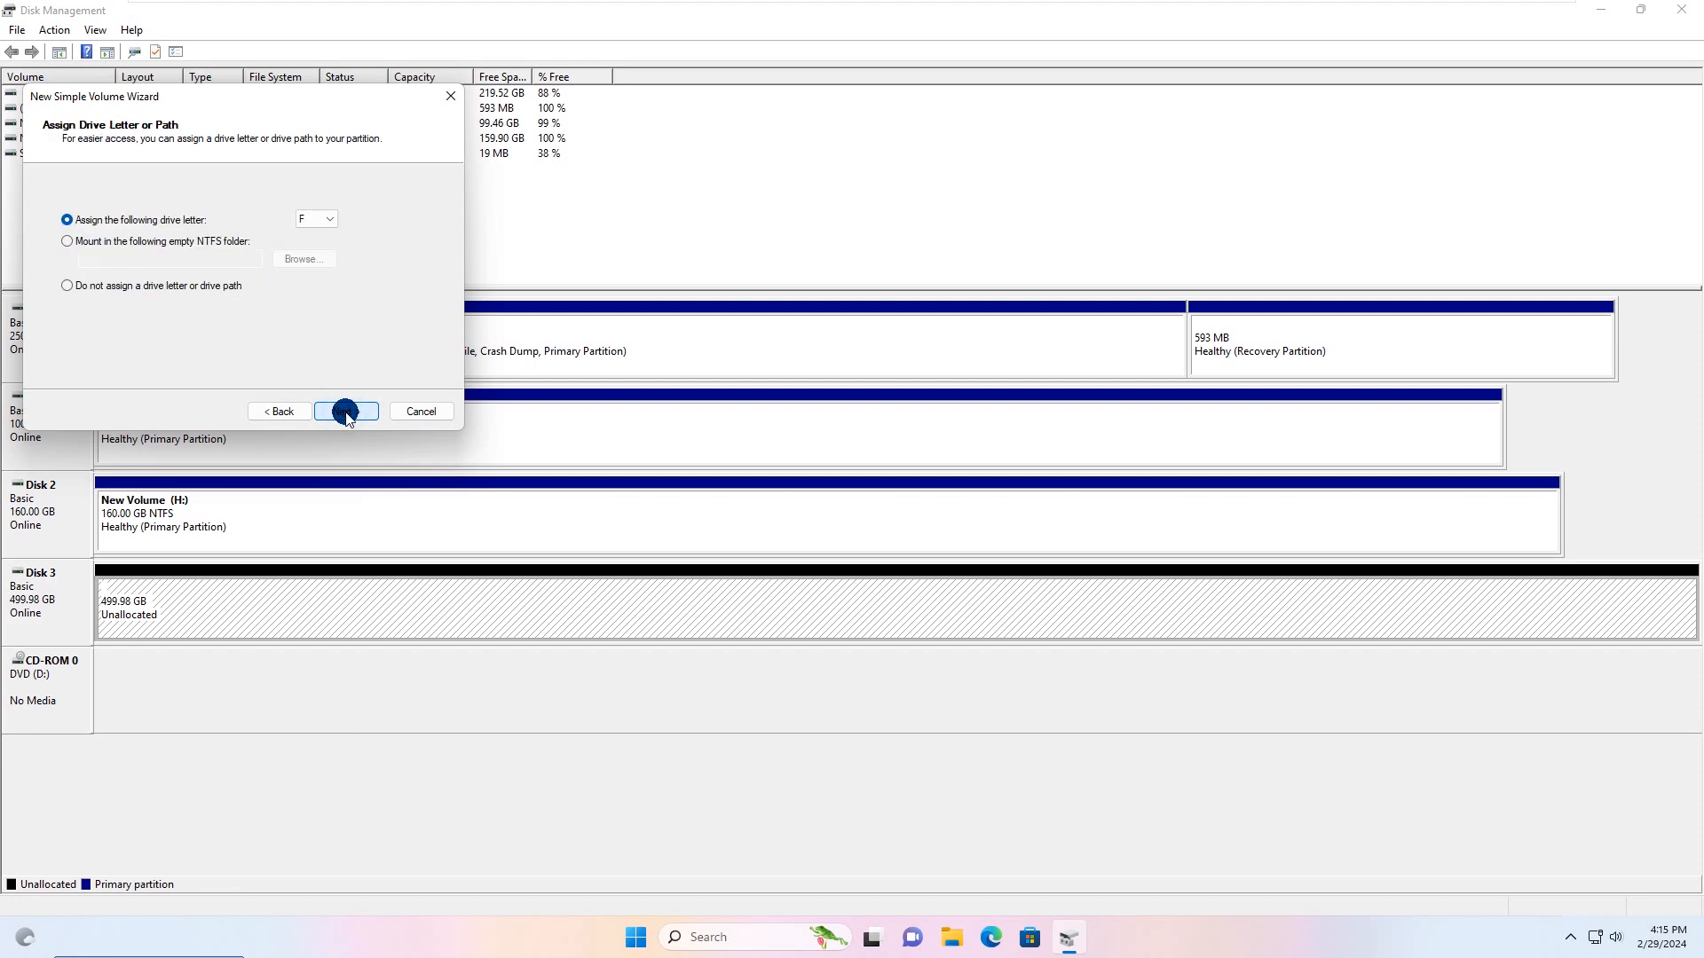
pyautogui.click(346, 412)
pyautogui.click(346, 412)
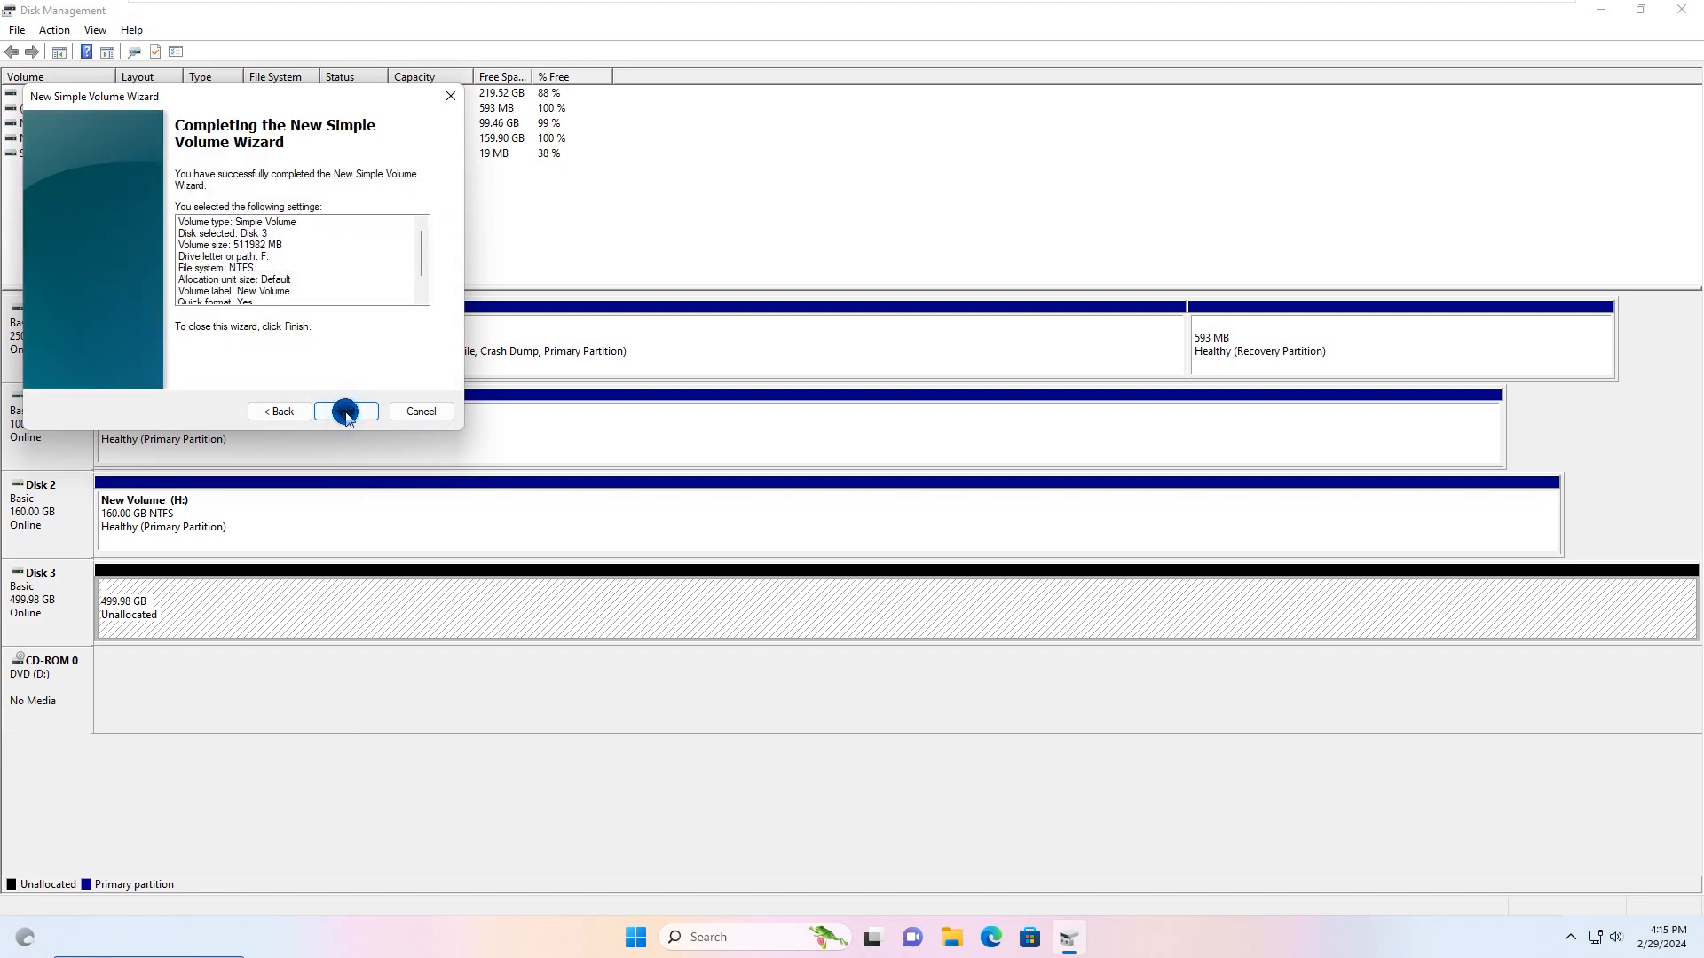
pyautogui.click(346, 411)
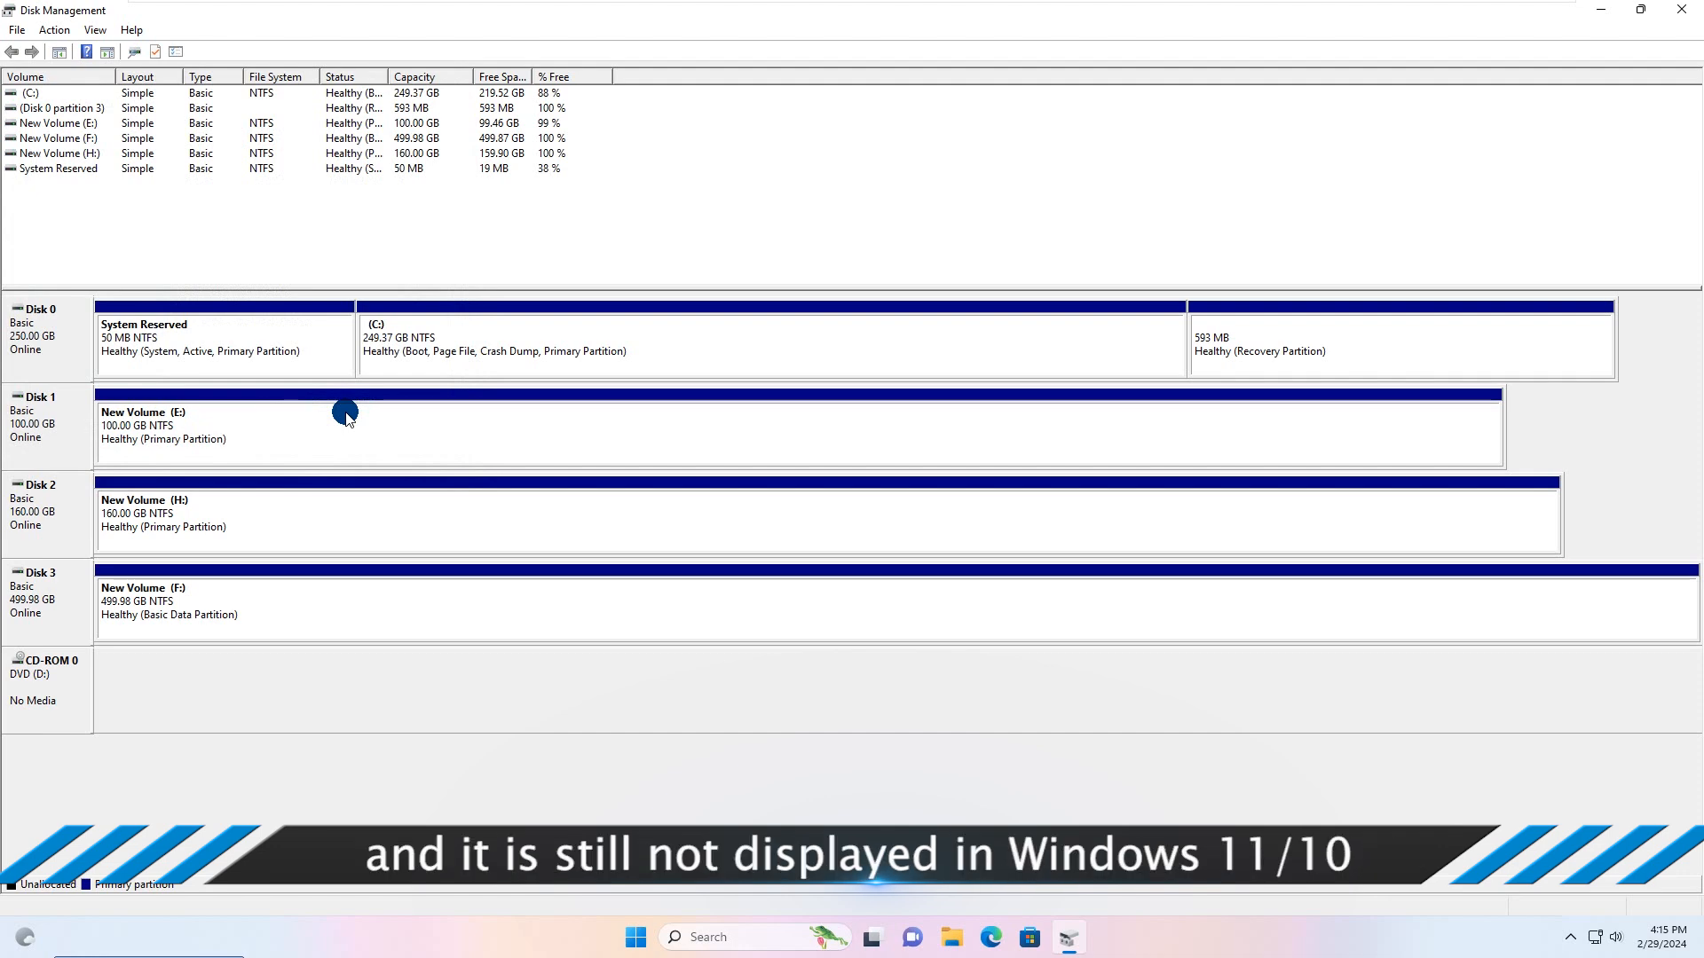
# Step: Change the drive letter of the new volume on Disk 3 to G and accept the warning about dependent programs
pyautogui.rightClick(191, 597)
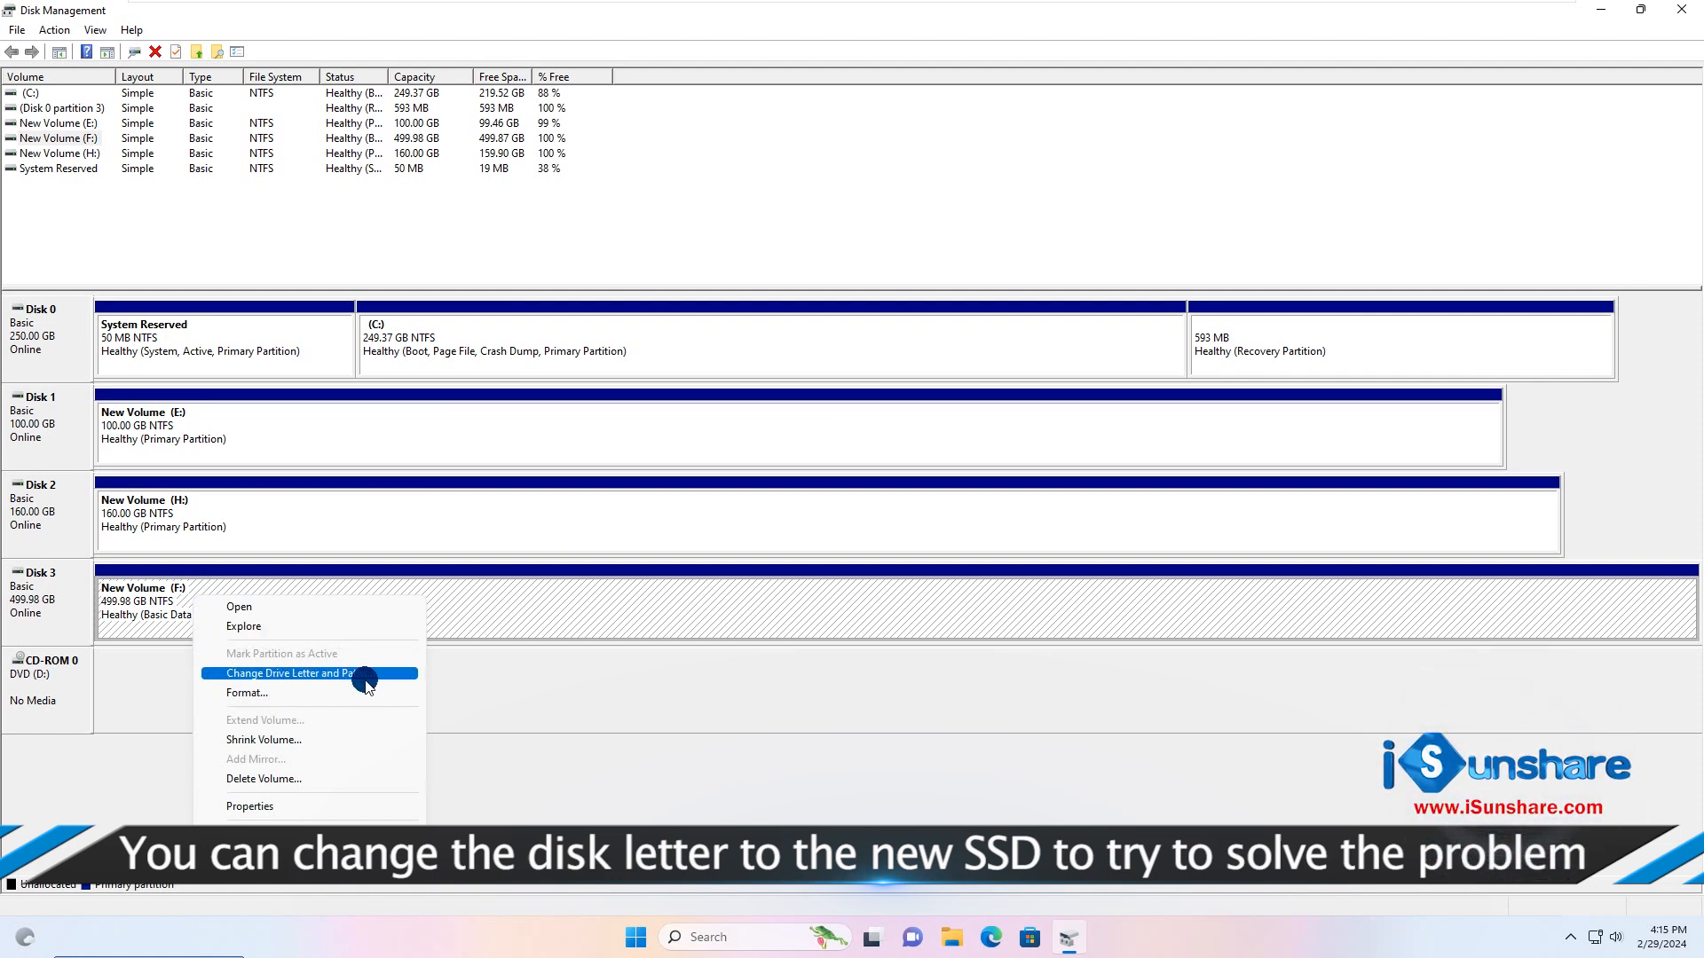
pyautogui.click(298, 675)
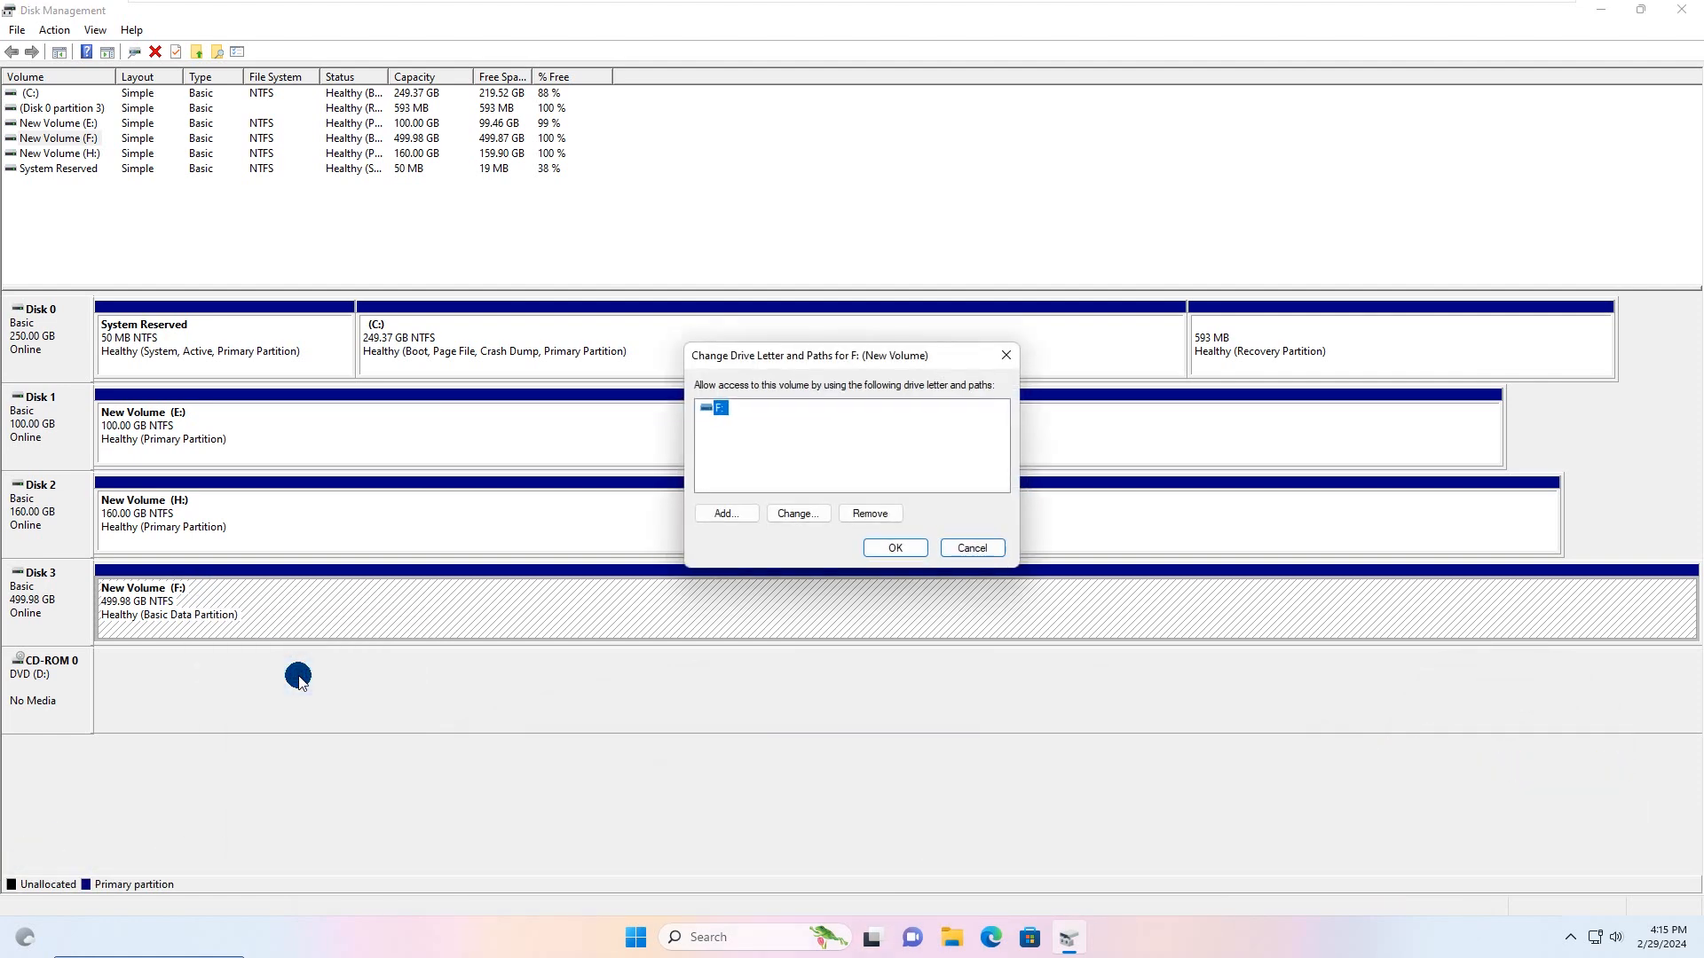
pyautogui.click(798, 513)
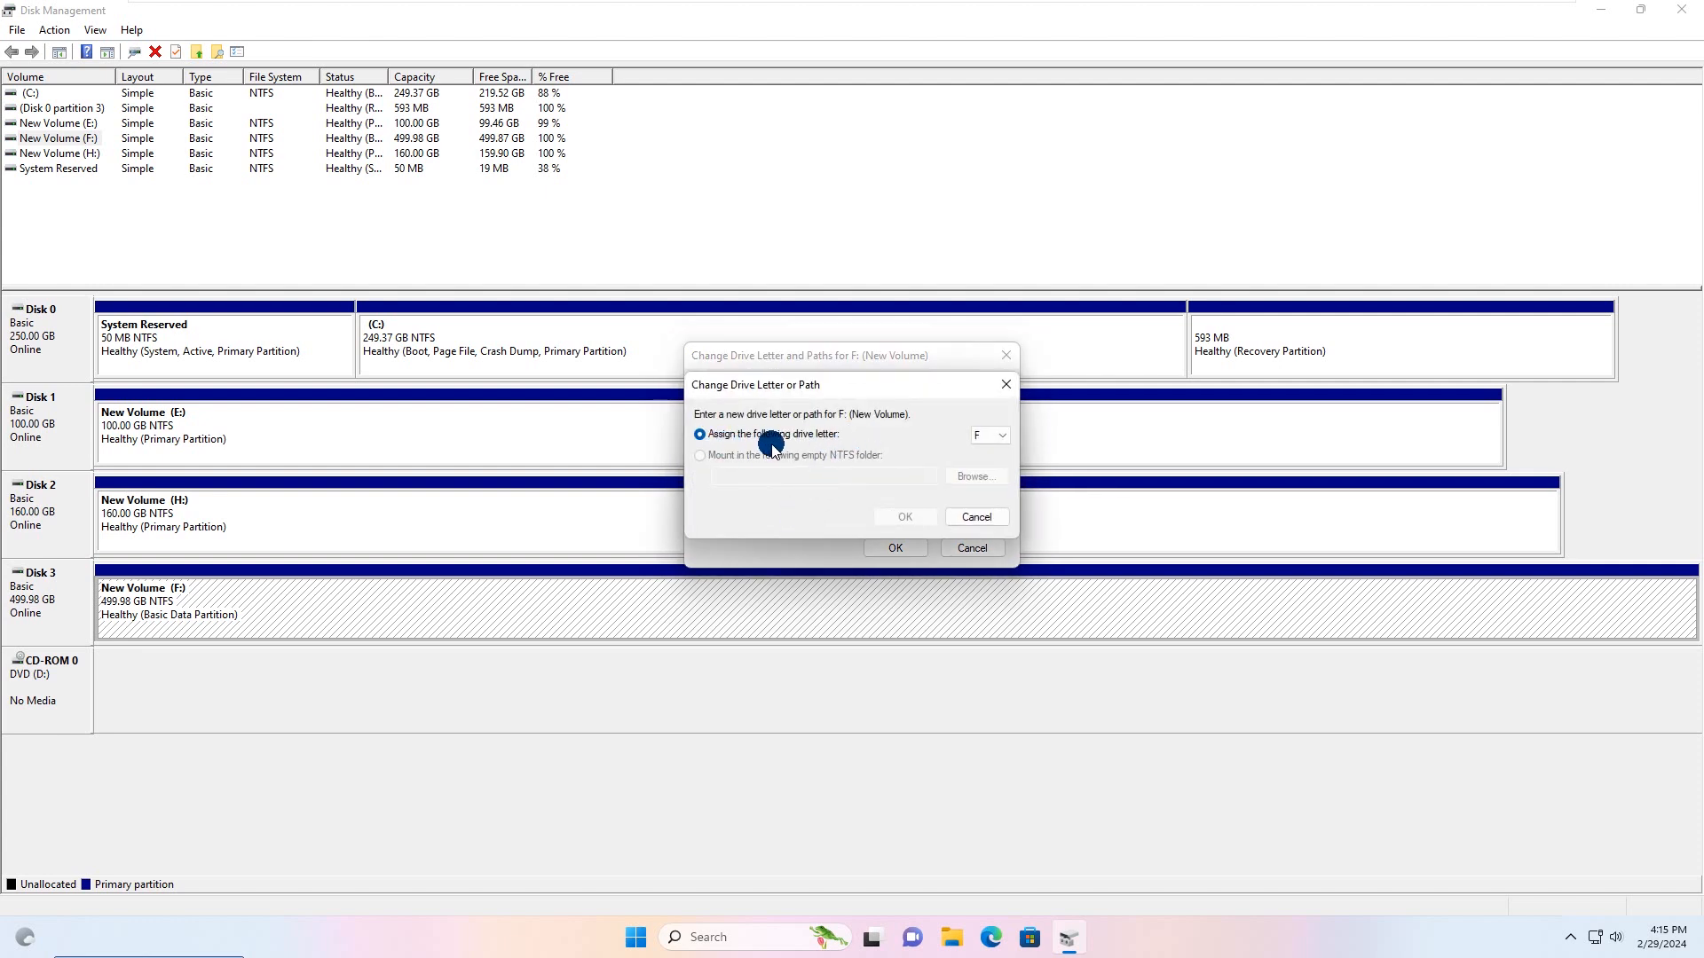
pyautogui.click(999, 435)
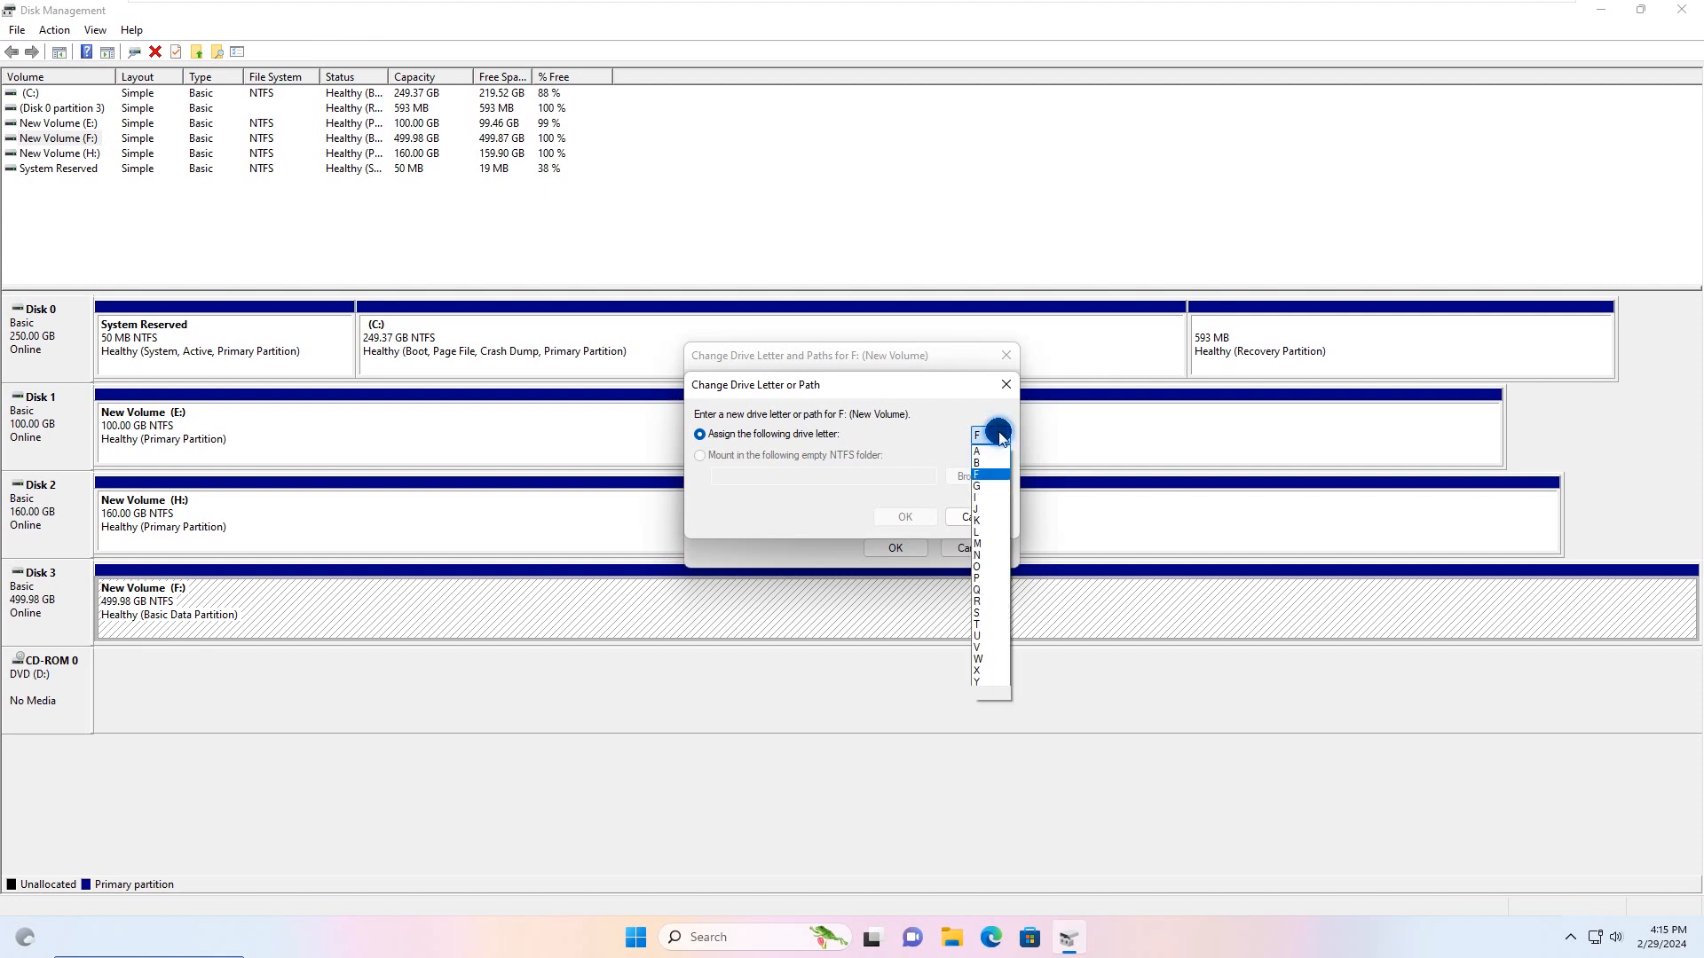
pyautogui.click(983, 486)
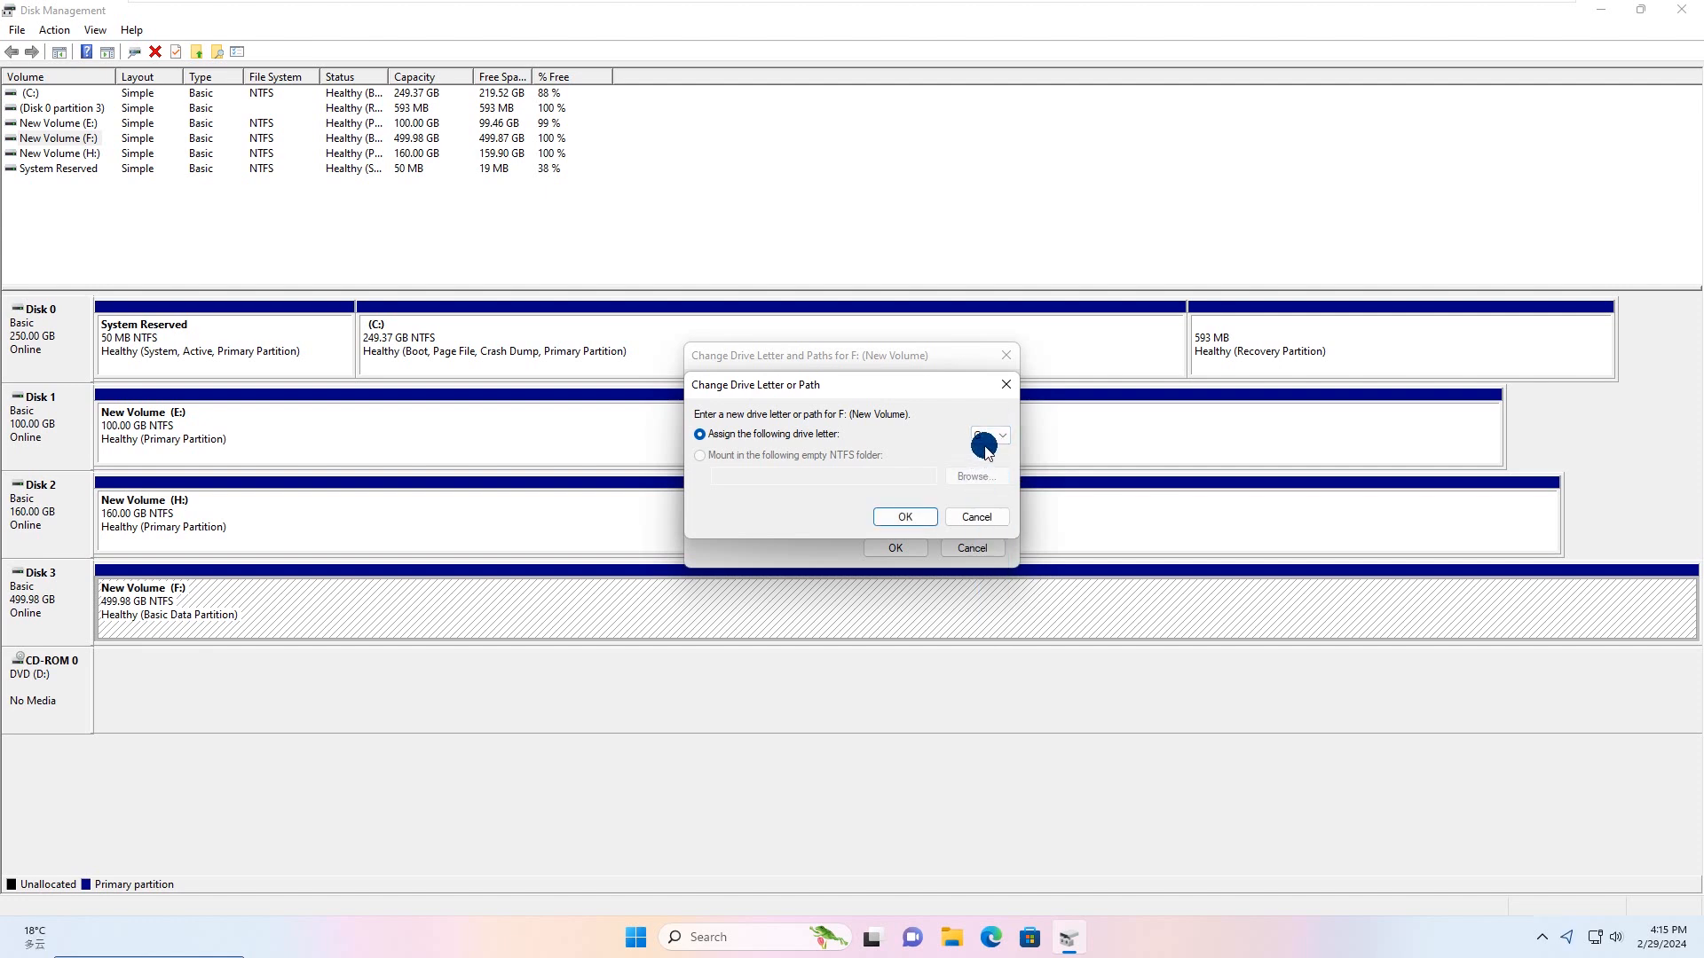
pyautogui.click(905, 517)
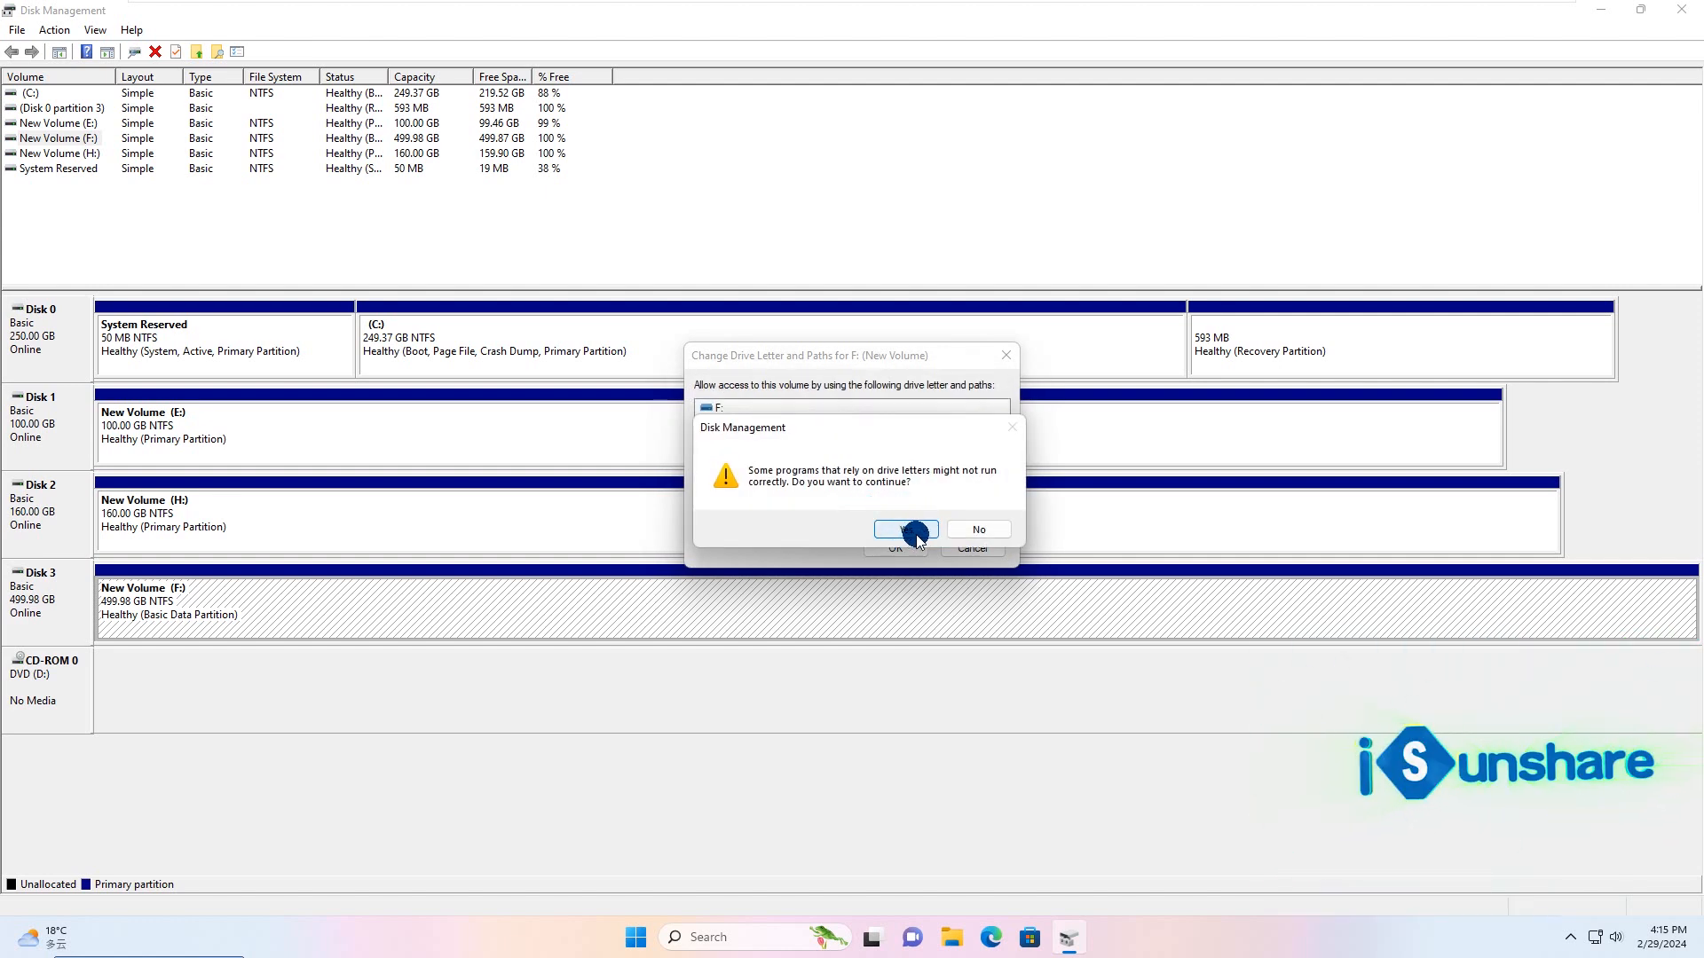
pyautogui.click(907, 530)
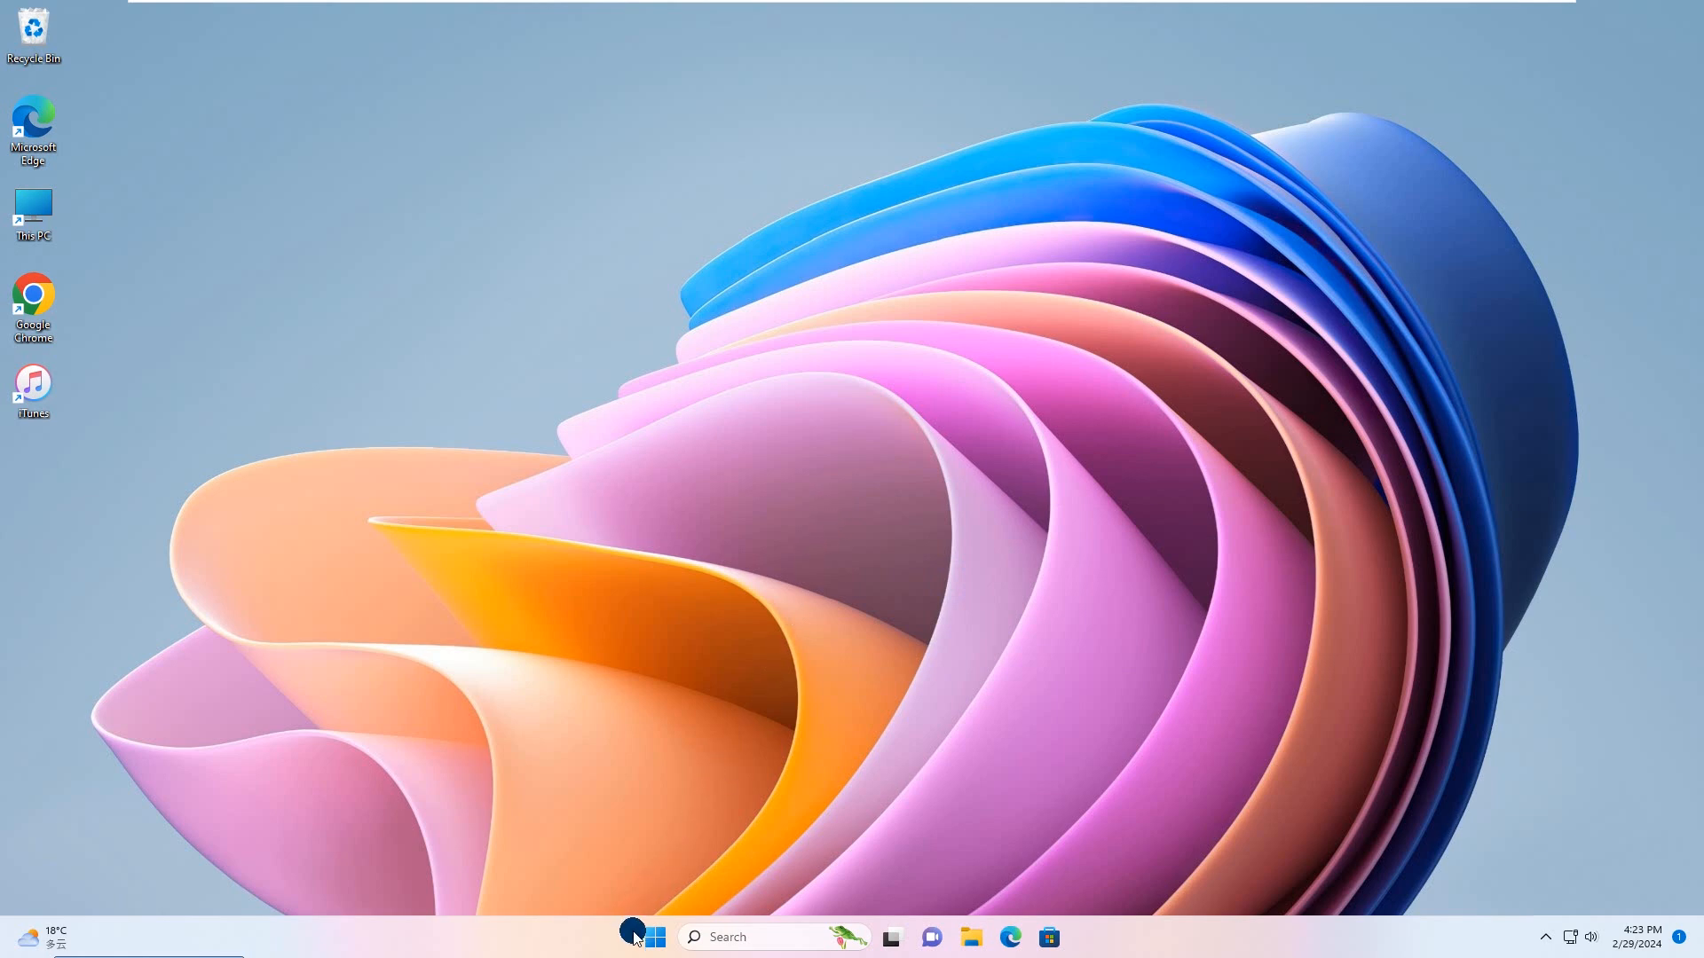
# Step: Open Device Manager and update the driver of the Samsung Flash Drive USB Device by searching automatically for drivers
pyautogui.rightClick(657, 939)
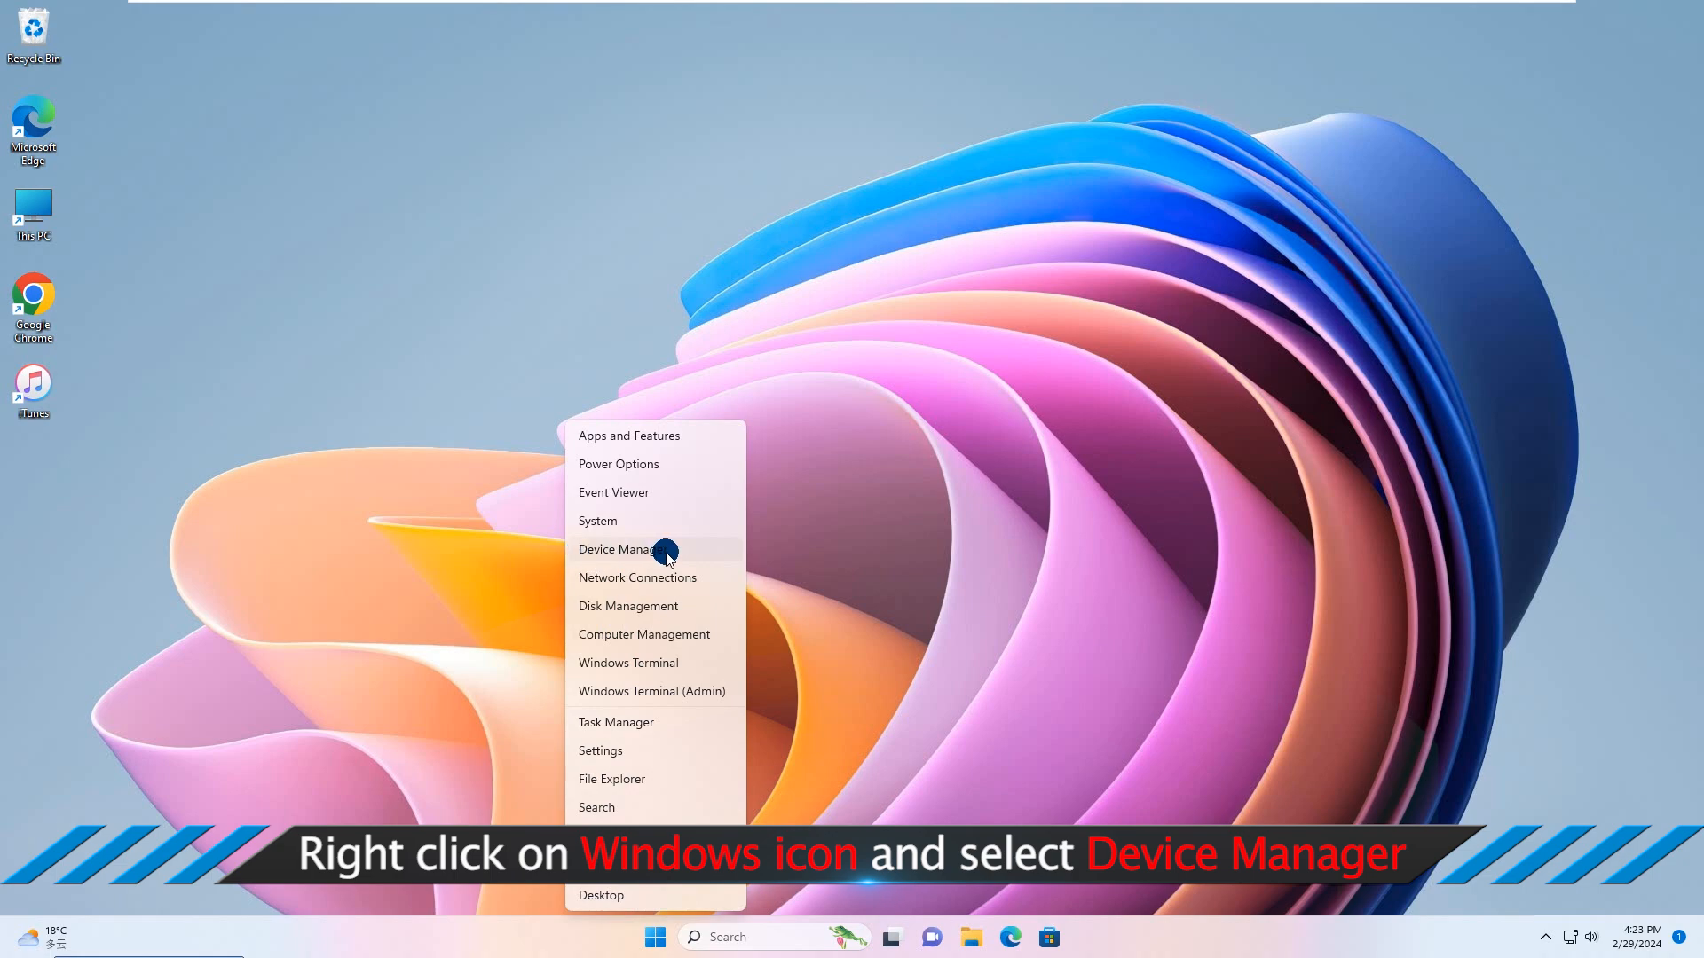
pyautogui.click(625, 551)
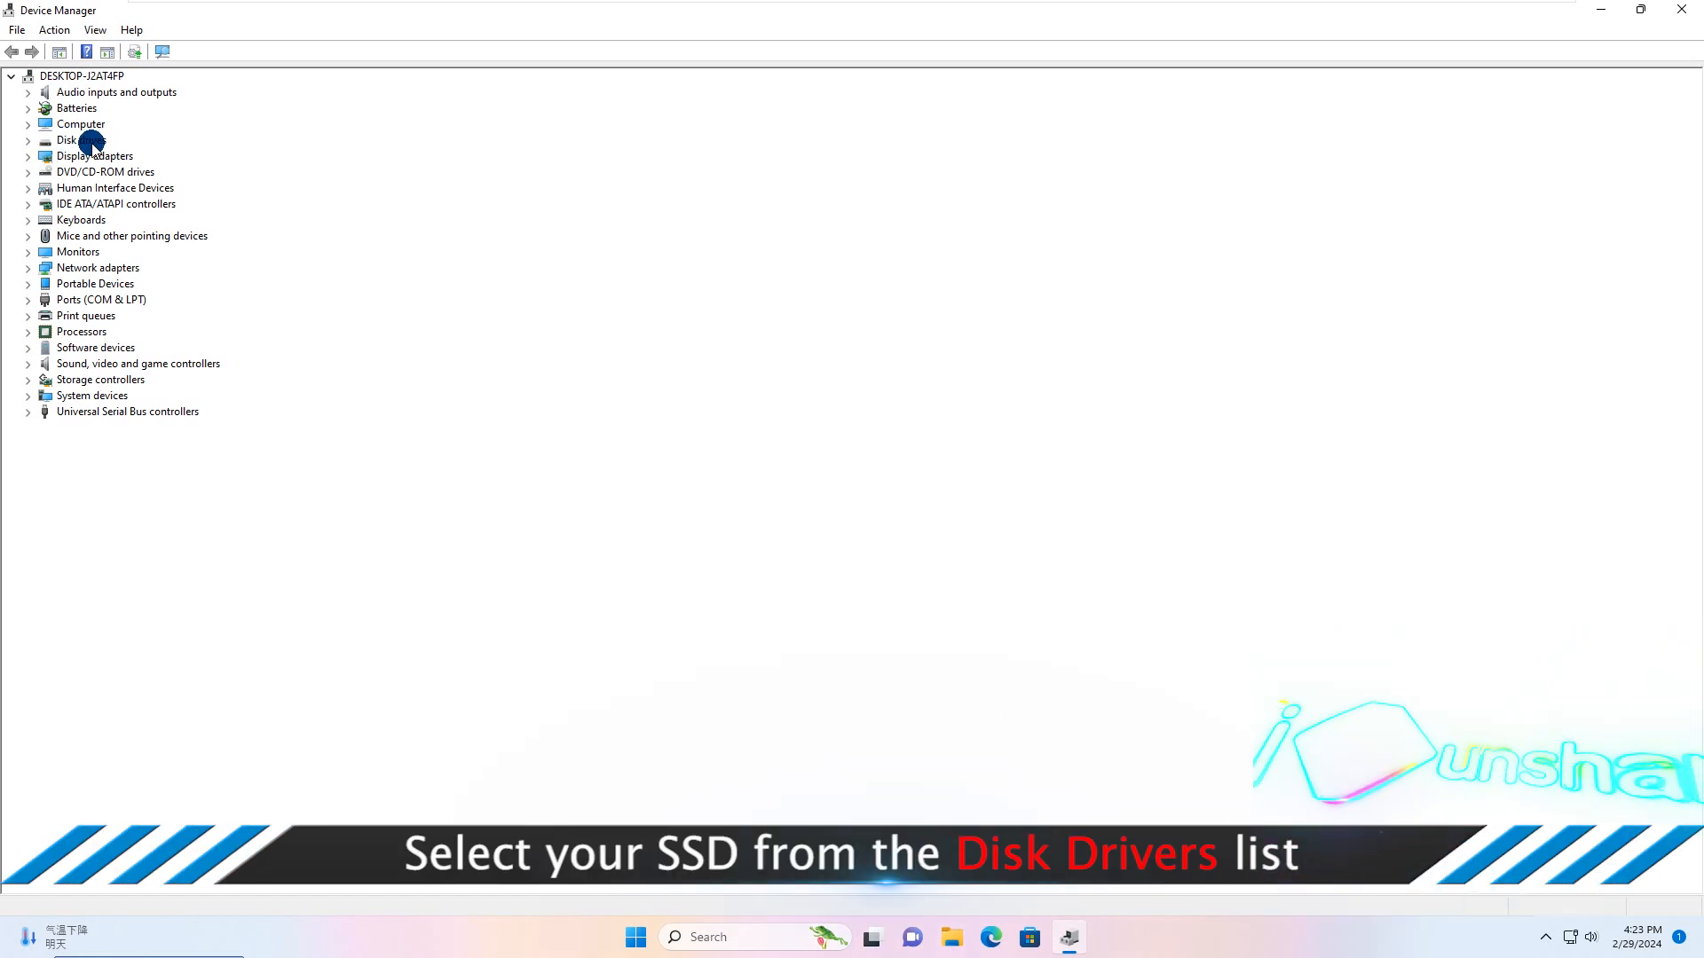
pyautogui.click(30, 142)
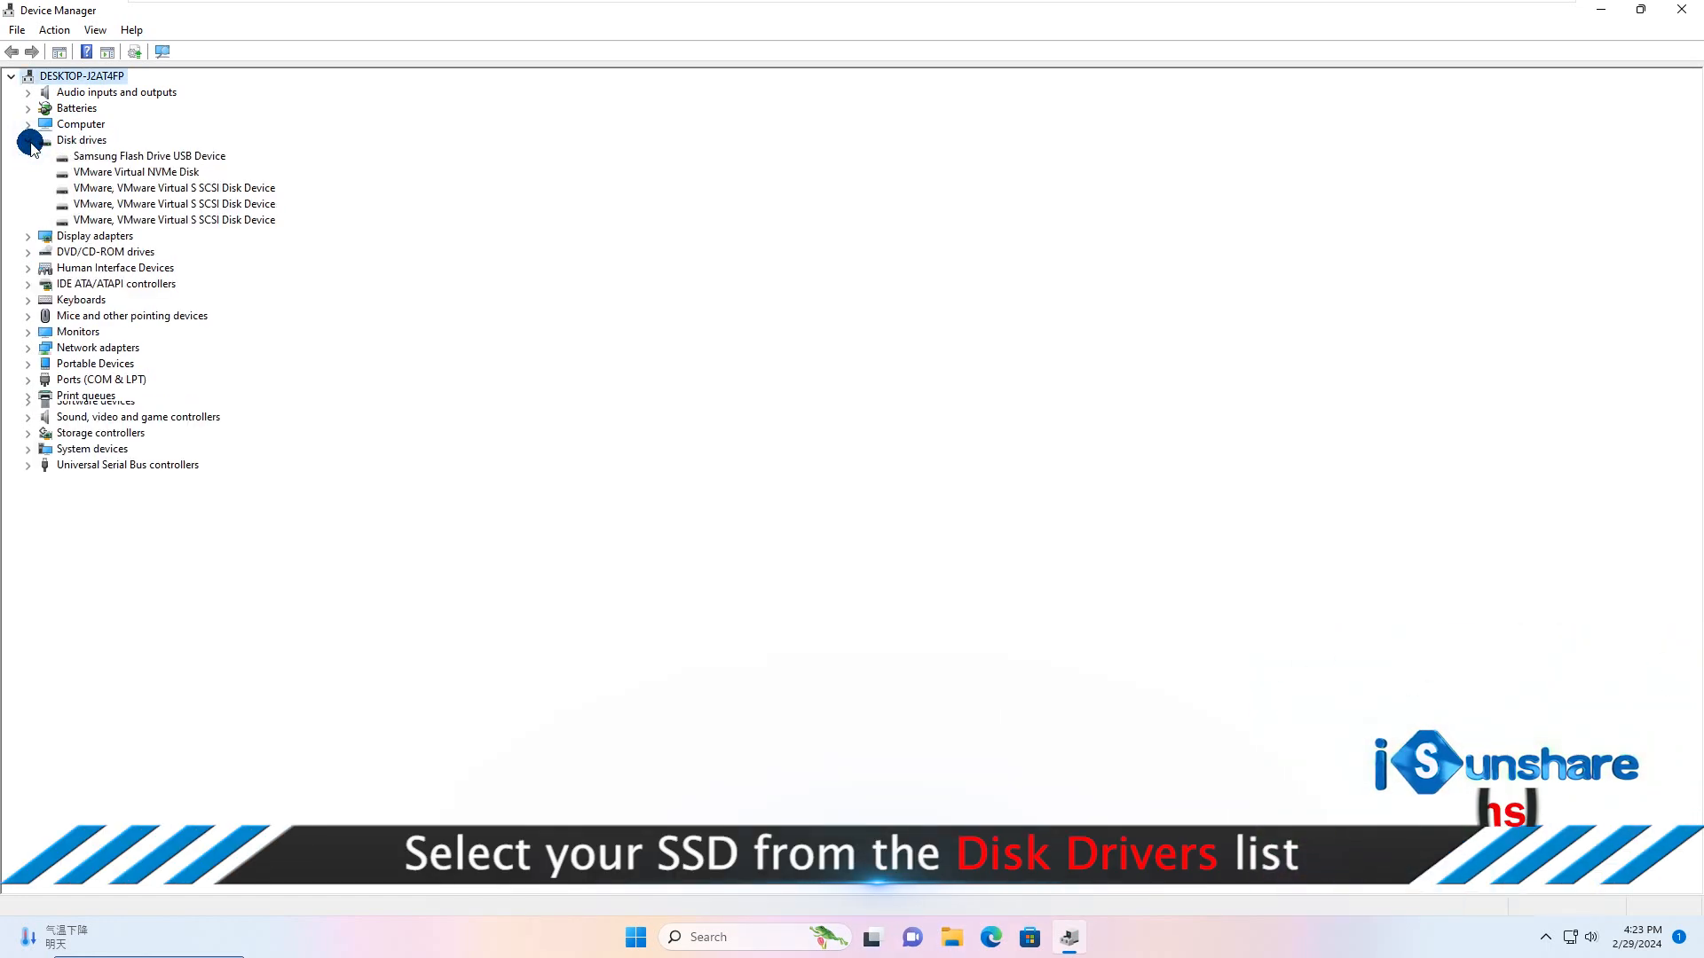
pyautogui.rightClick(151, 158)
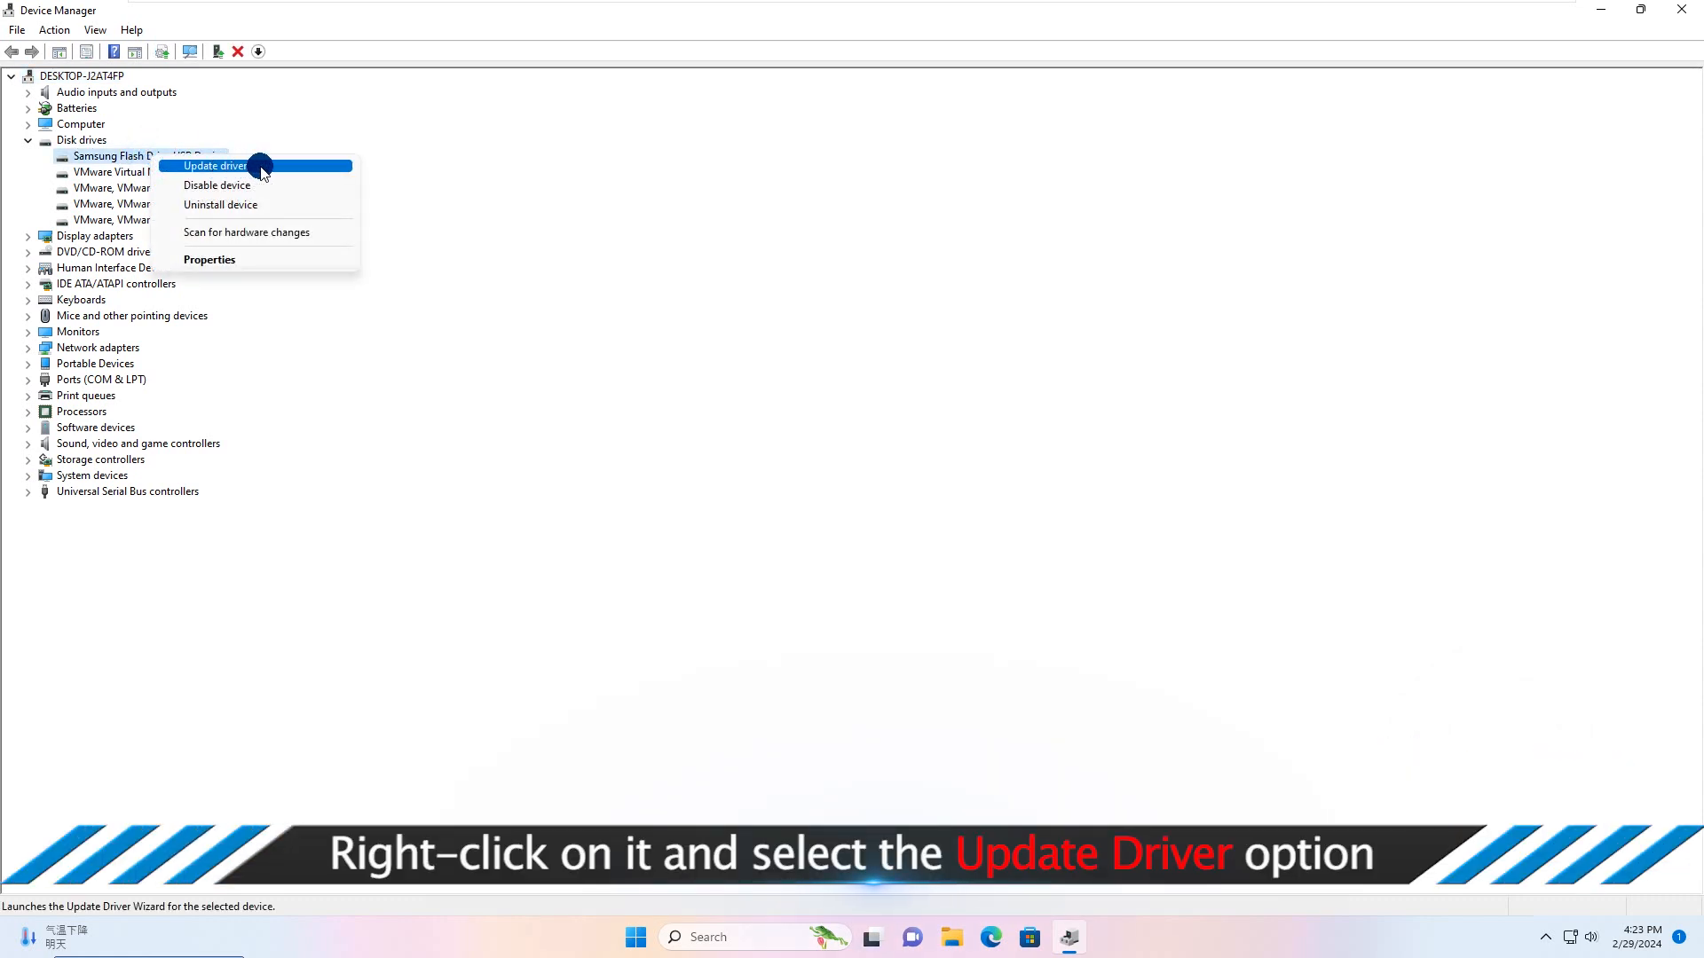
pyautogui.click(206, 170)
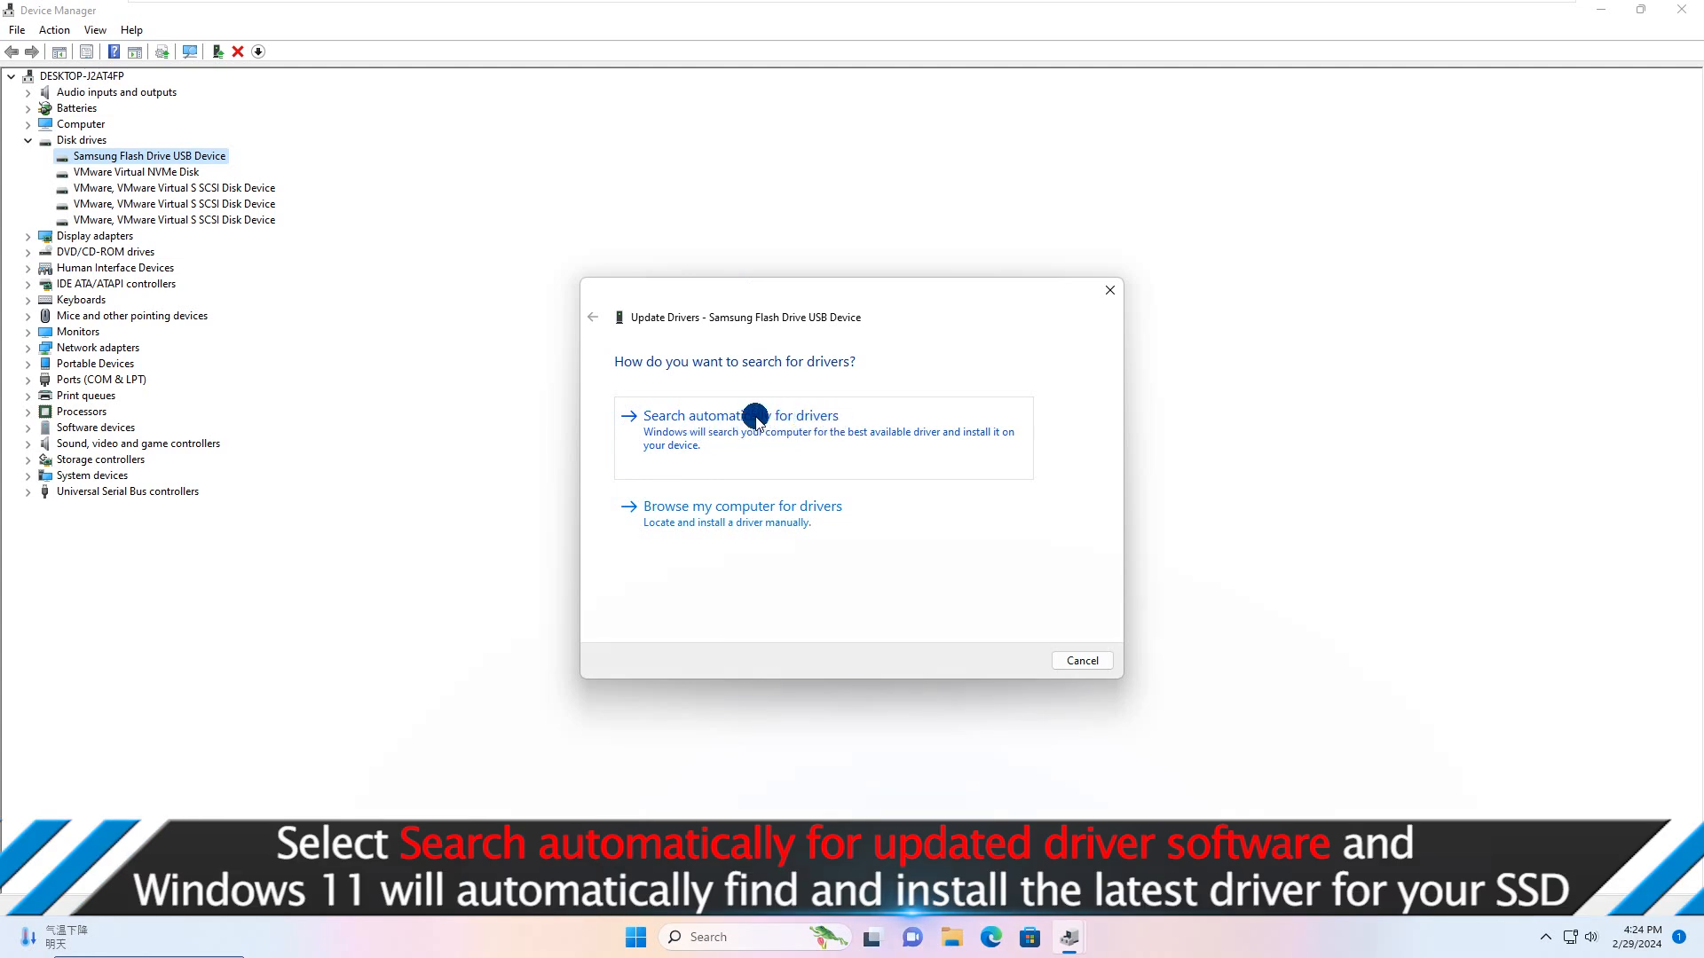
pyautogui.click(755, 417)
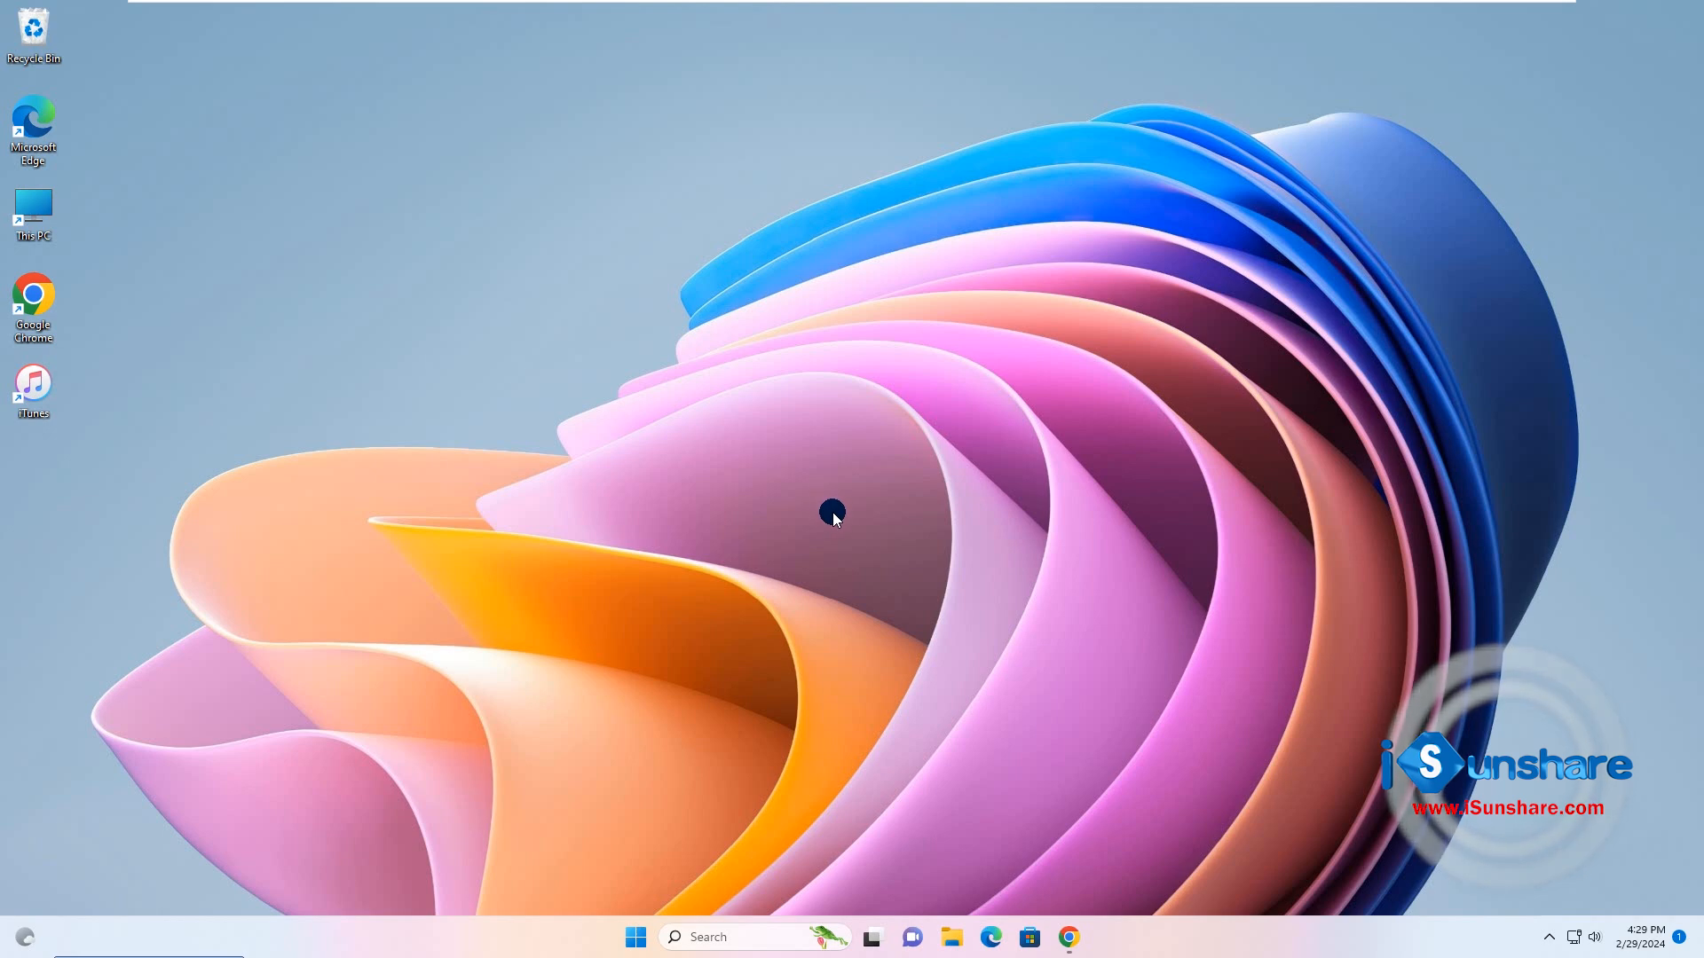
pyautogui.click(1068, 937)
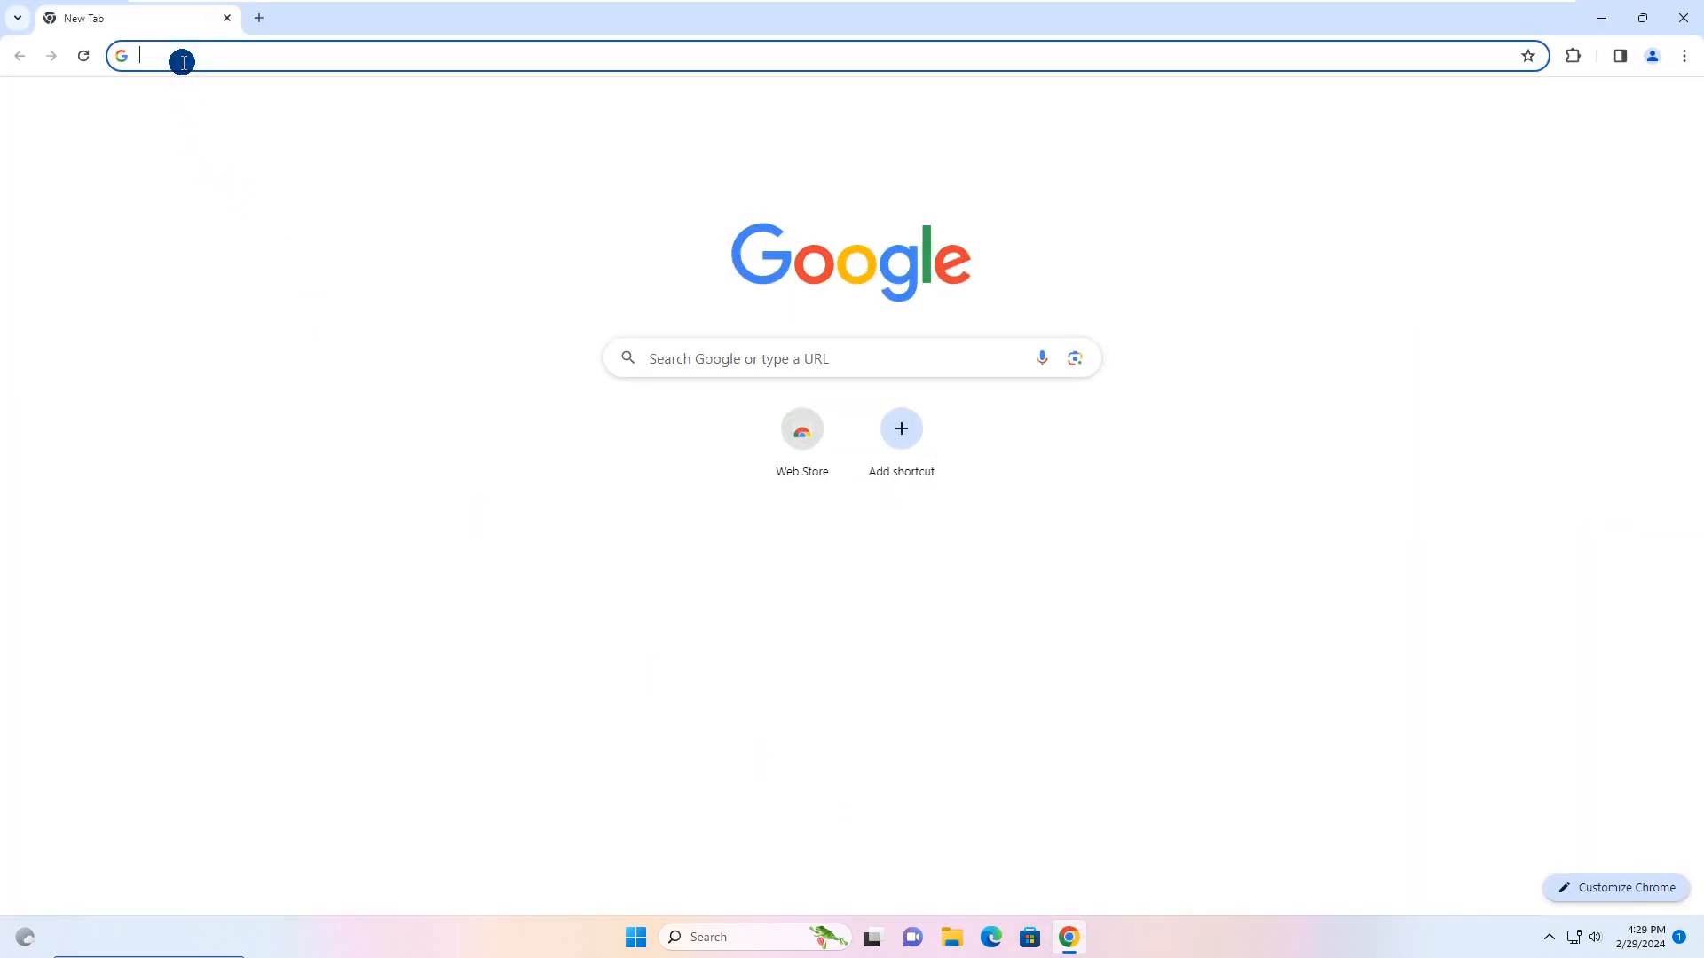
pyautogui.write('www.isunshare.com')
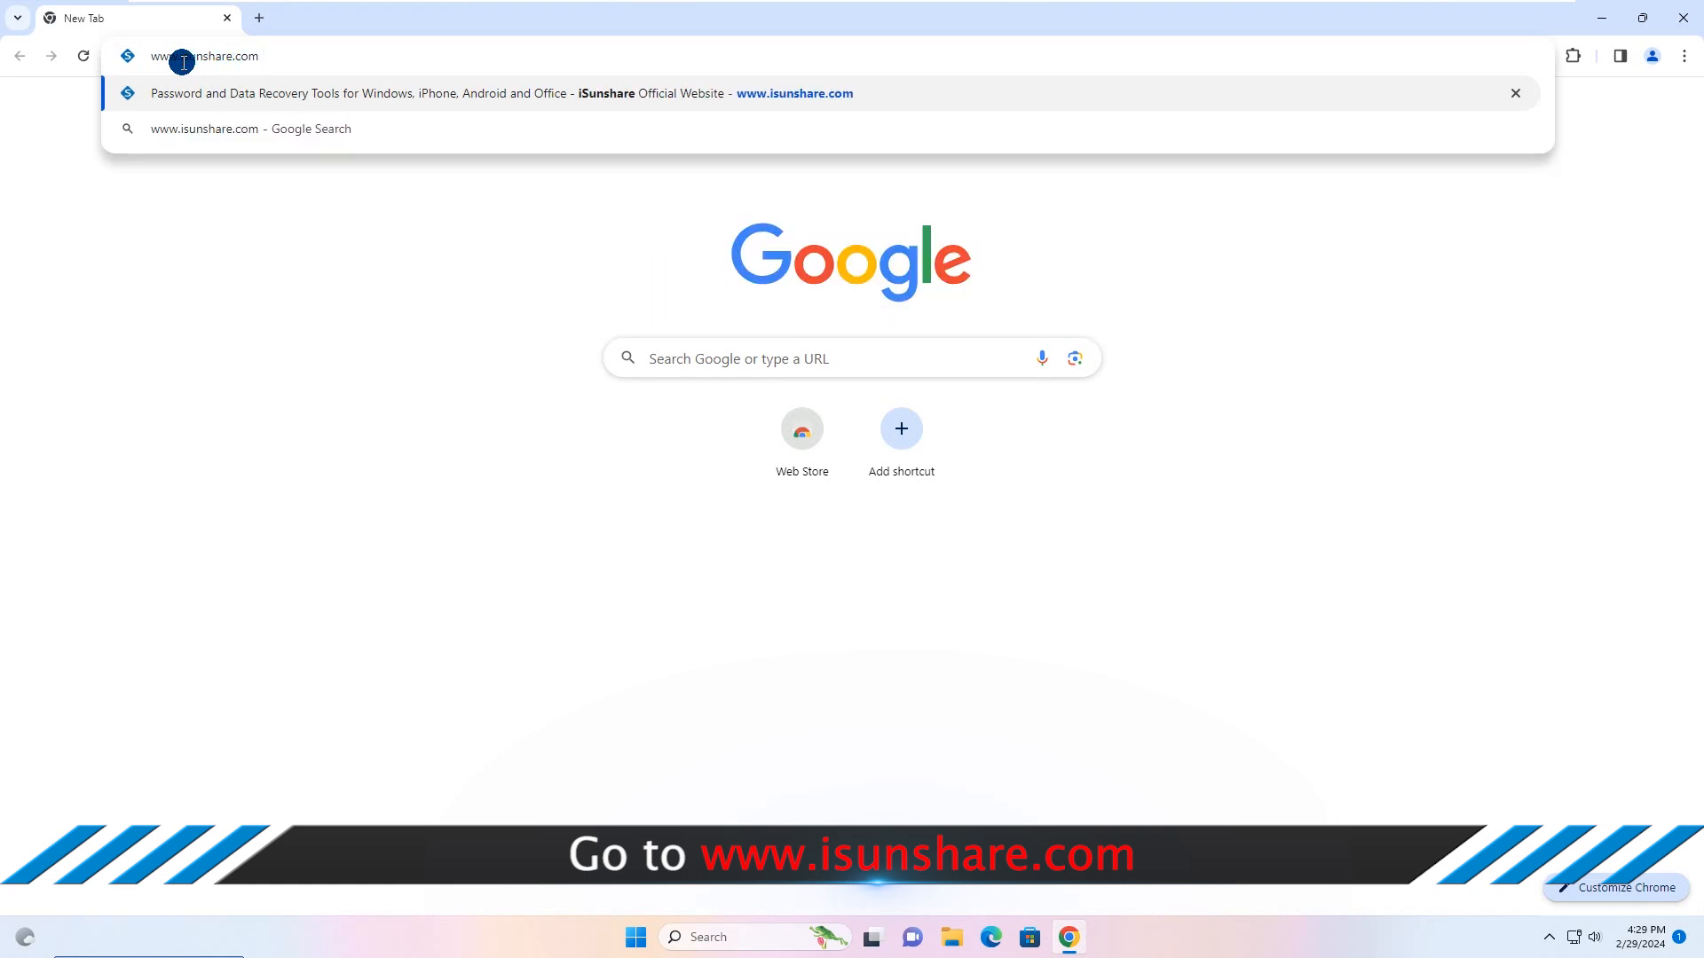
pyautogui.press('Return')
pyautogui.moveTo(719, 114)
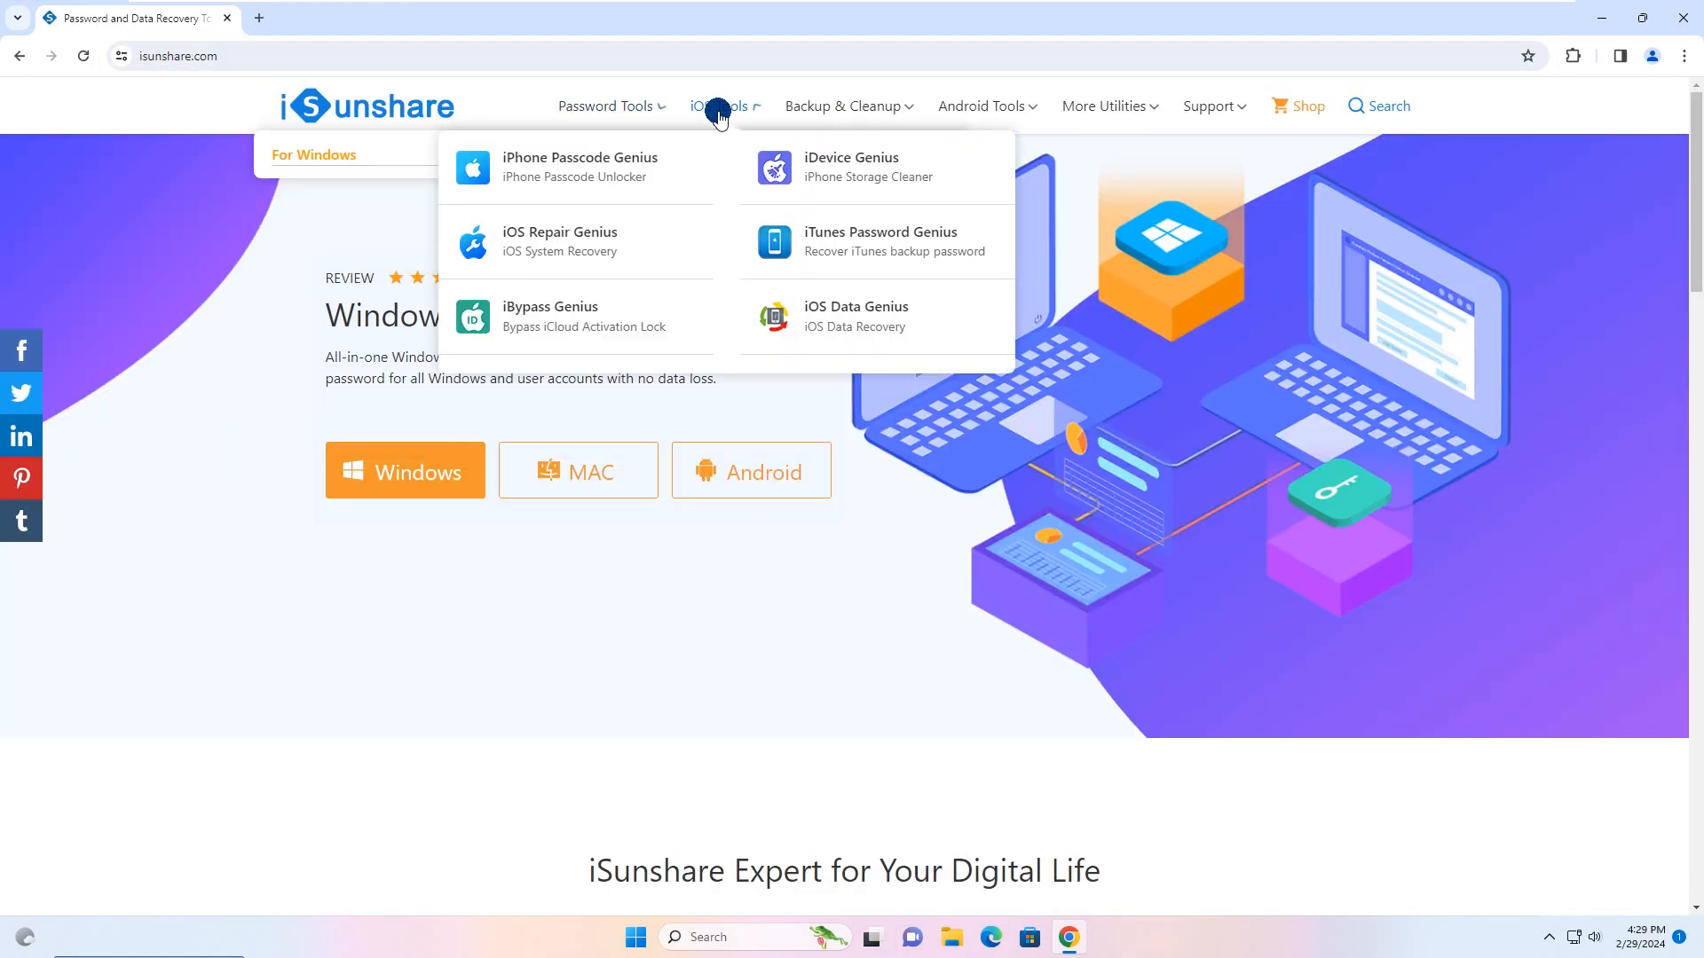
pyautogui.moveTo(826, 110)
pyautogui.click(832, 169)
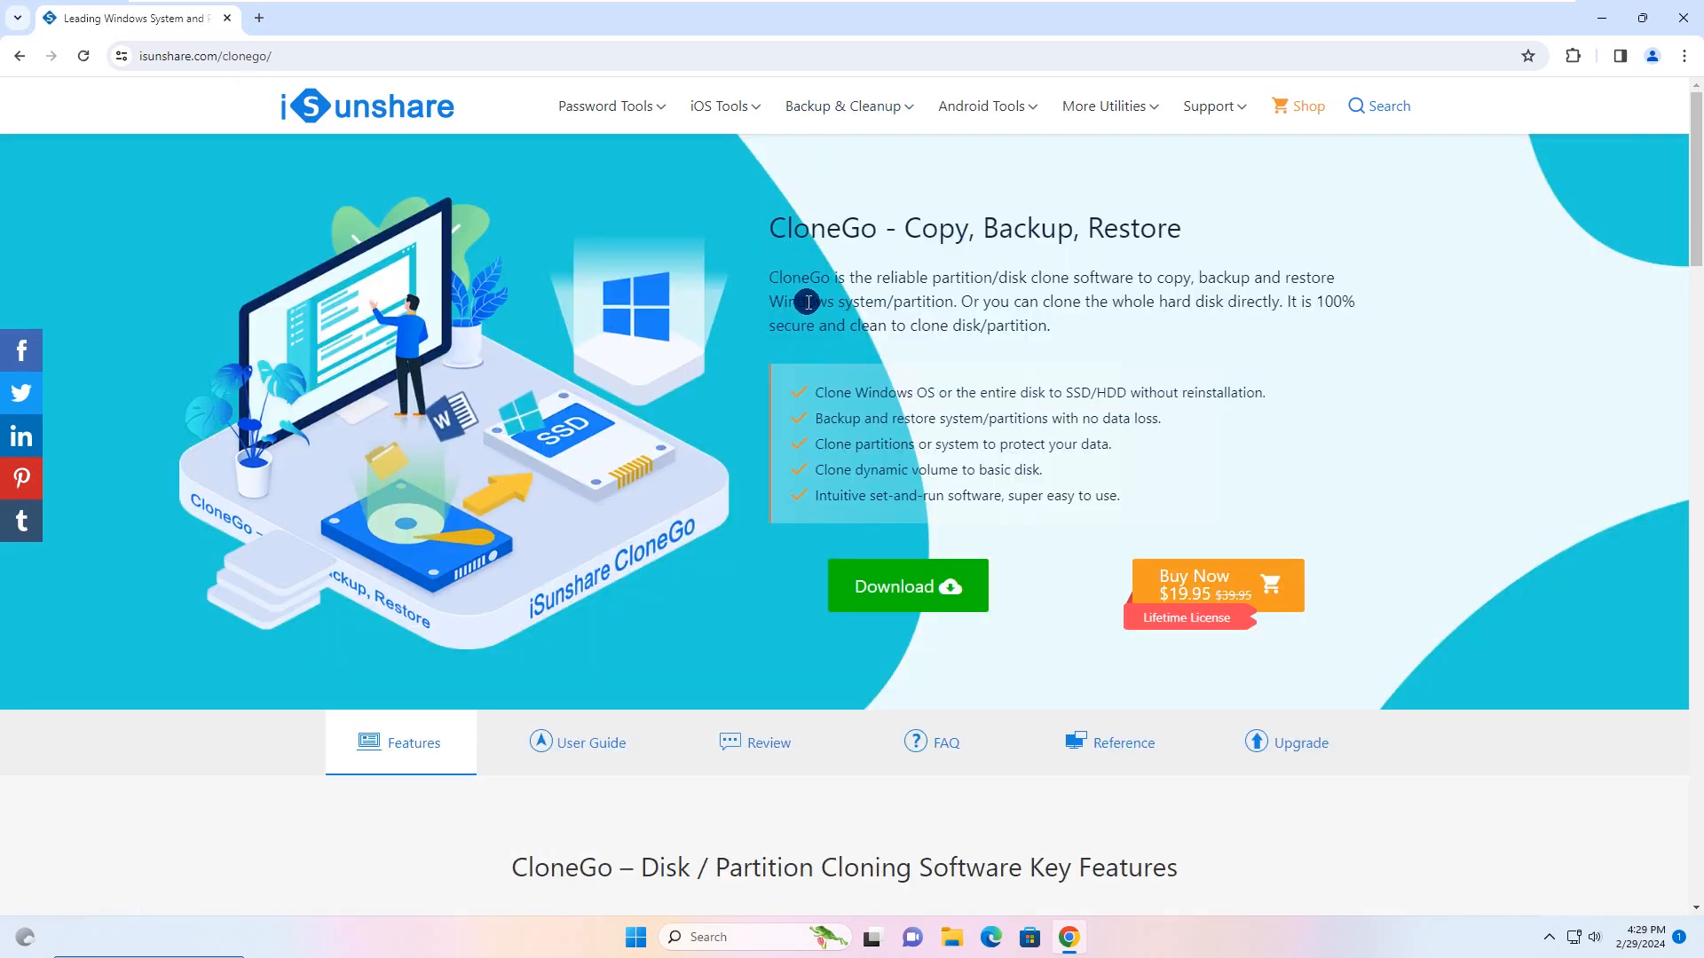
pyautogui.click(912, 594)
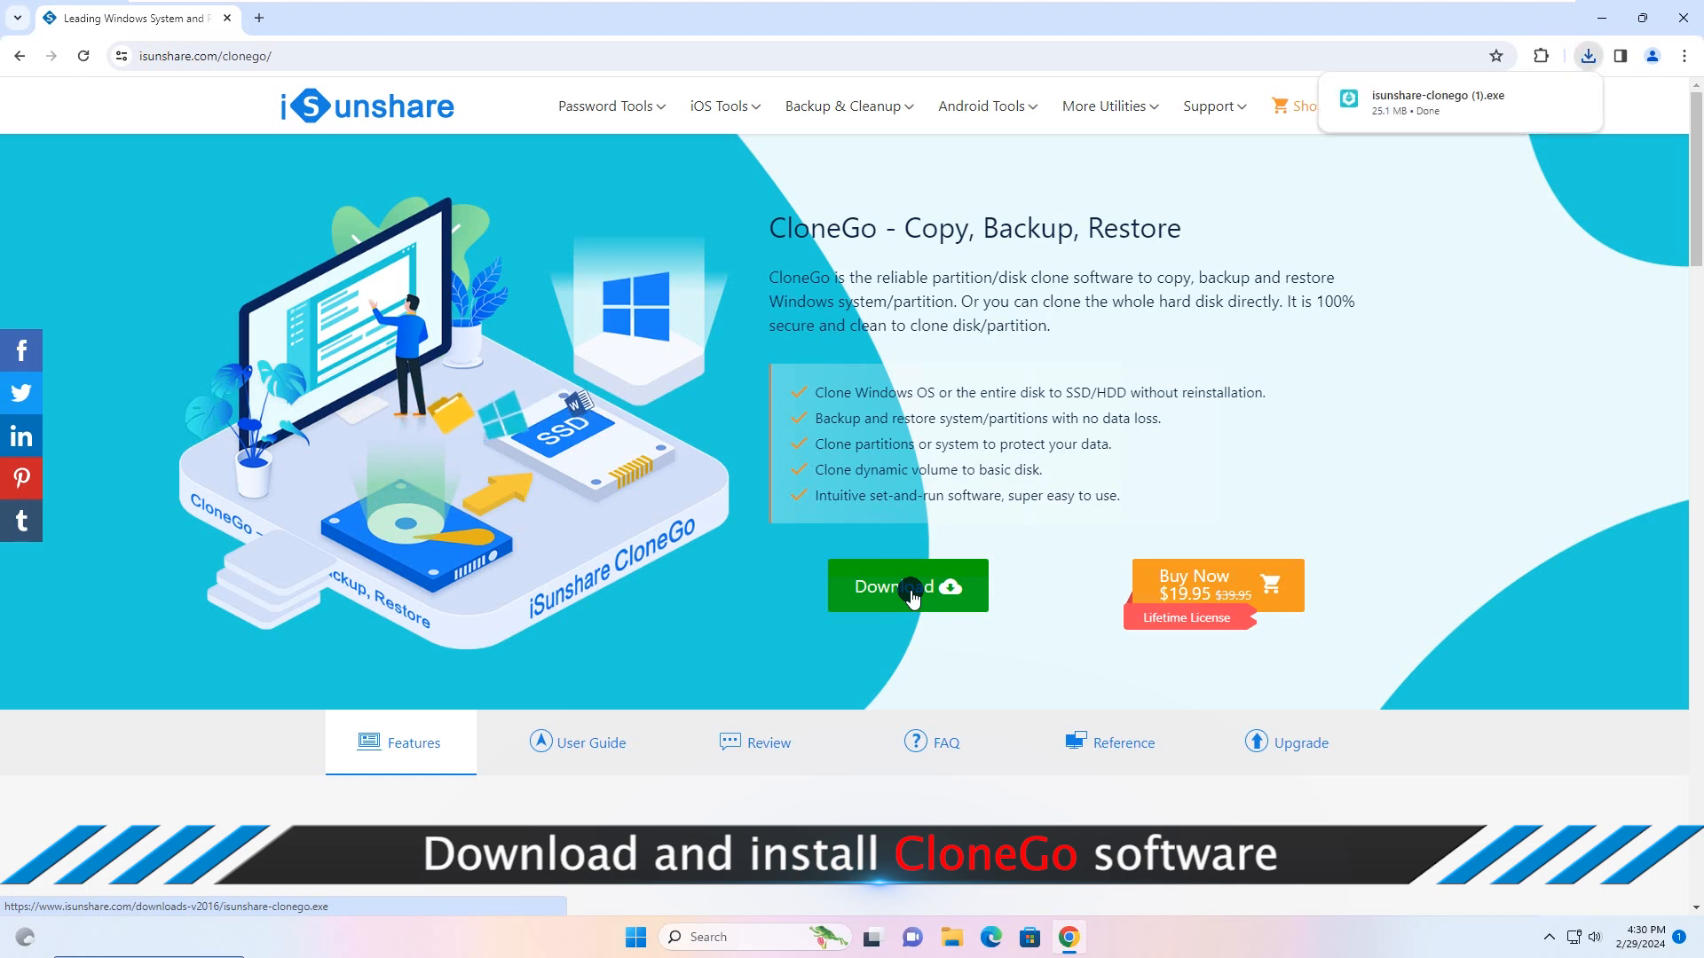
# Step: Run the downloaded CloneGo installer, close the browser, and complete the setup with the option to launch iSunshare CloneGo
pyautogui.click(1389, 98)
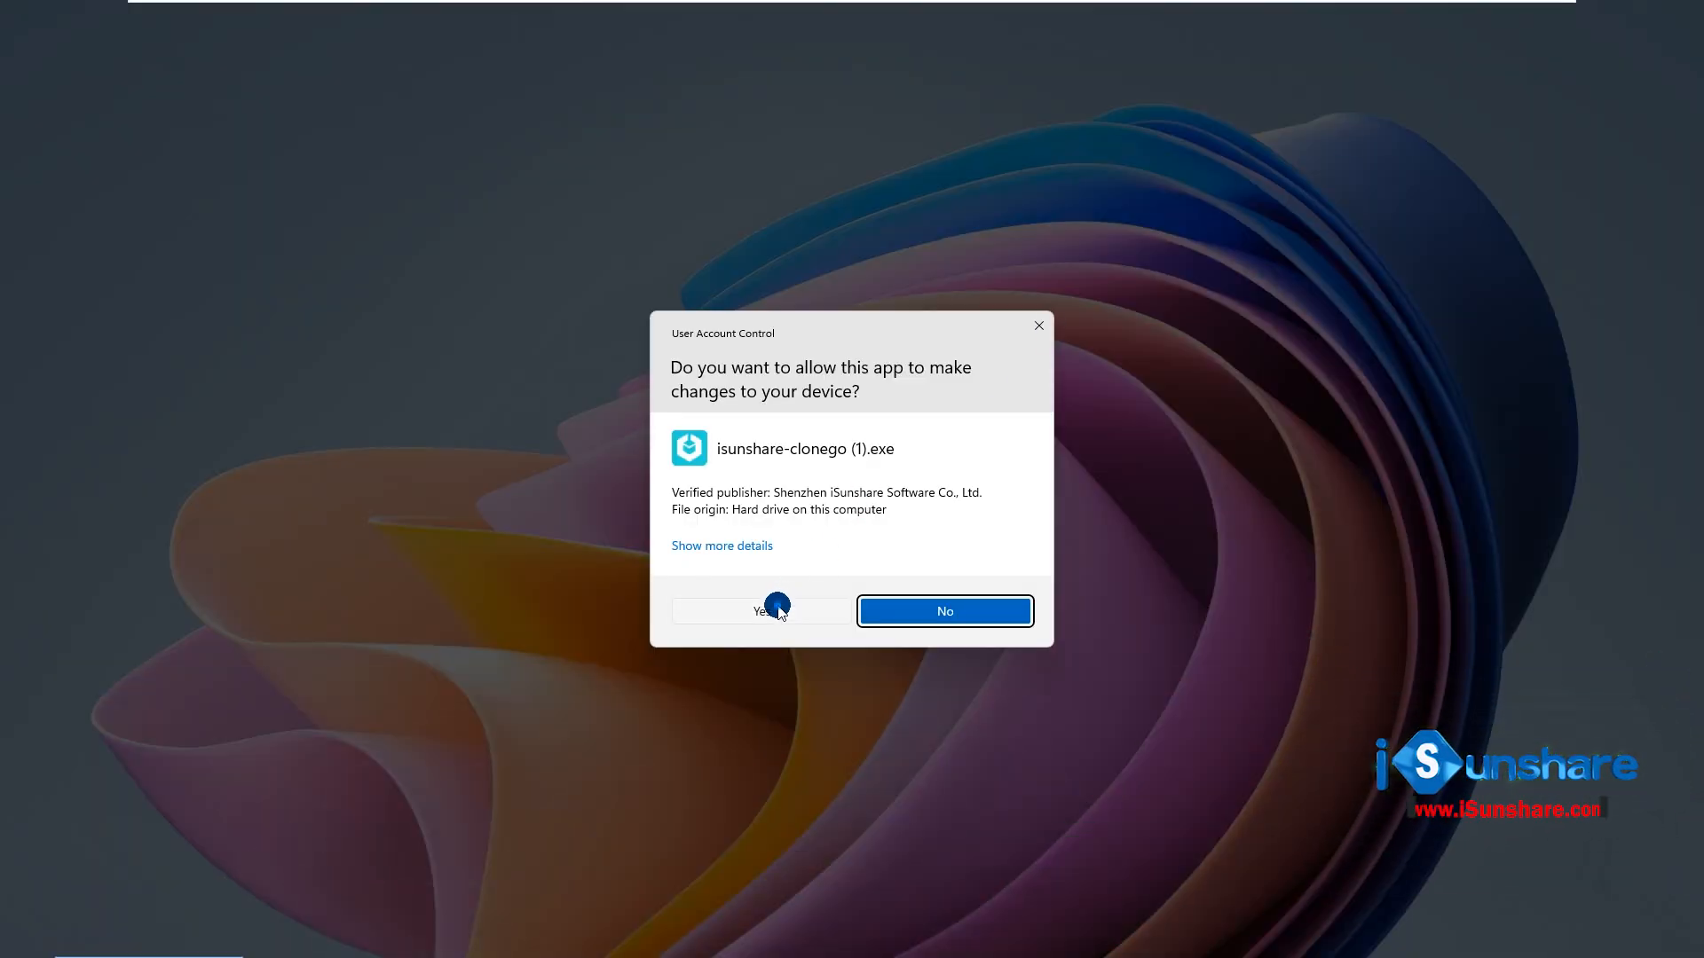
pyautogui.click(777, 609)
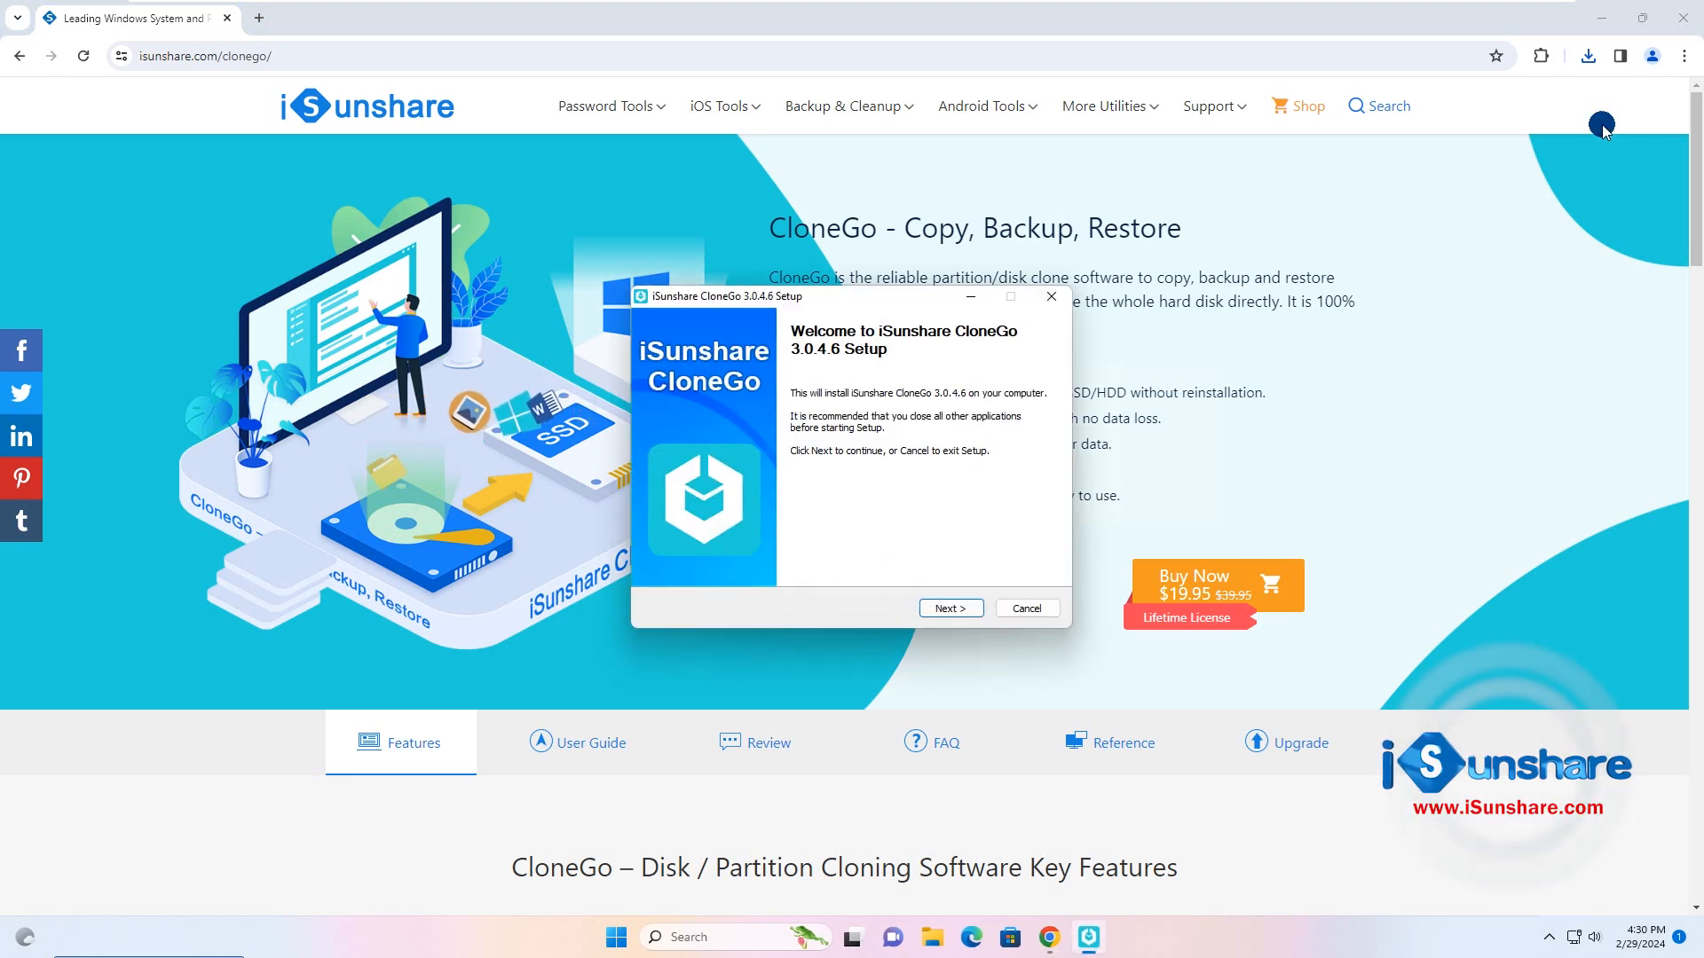
pyautogui.click(1682, 19)
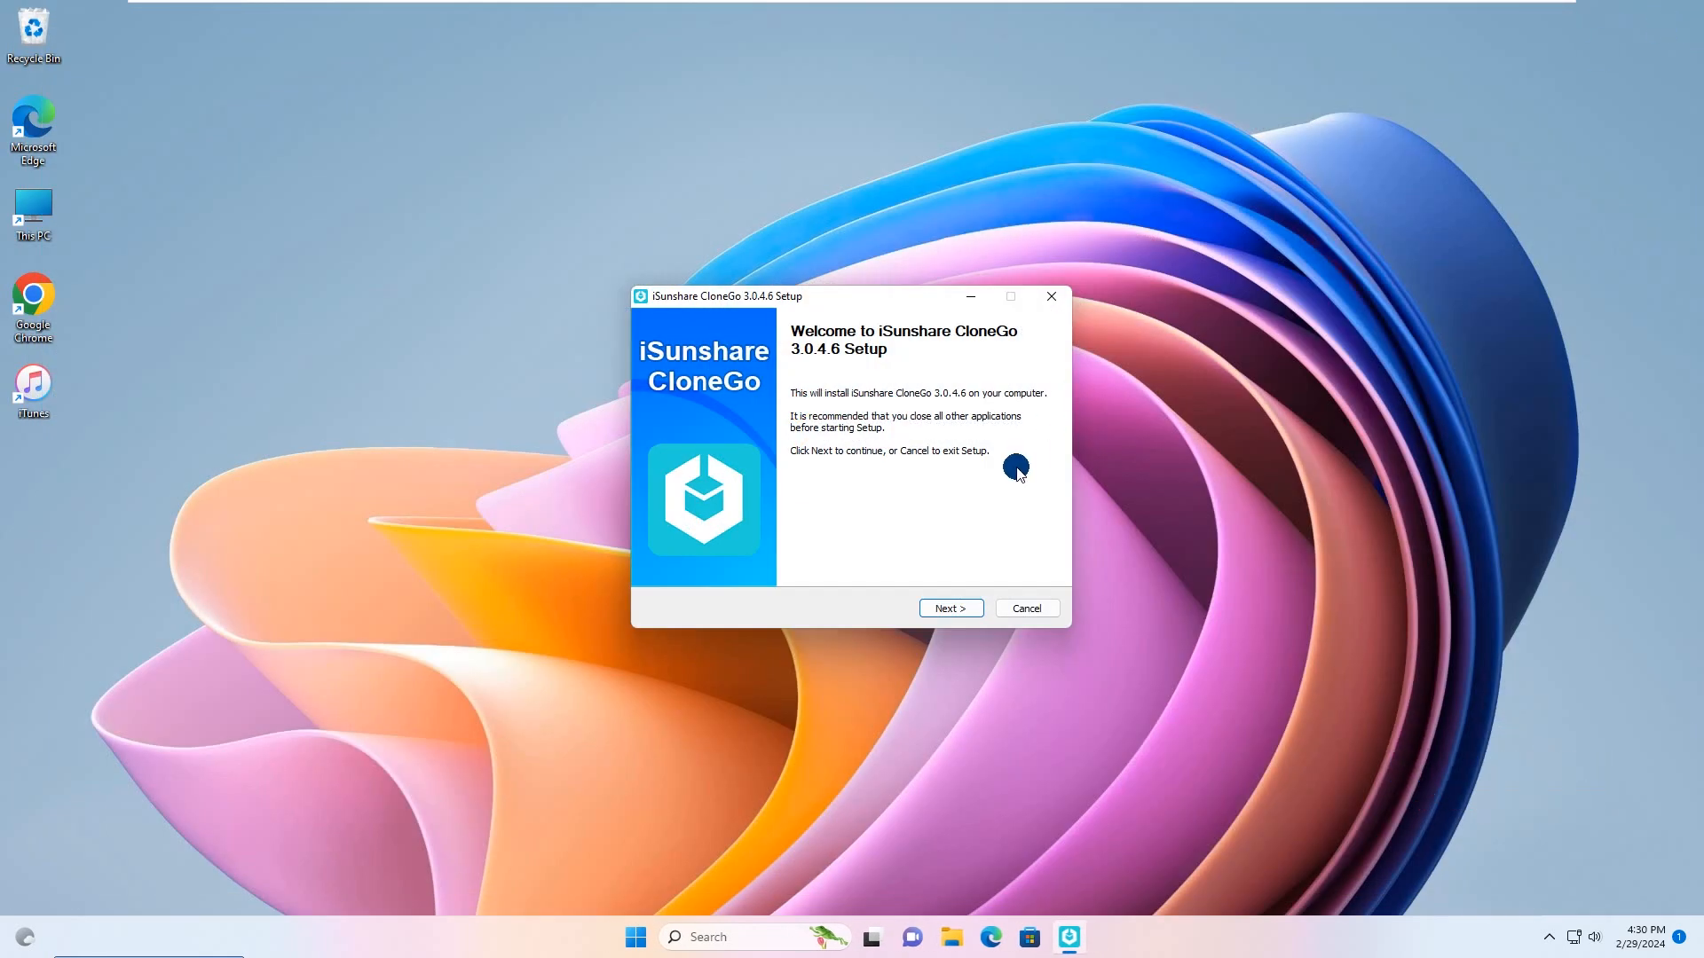
pyautogui.click(957, 606)
pyautogui.click(955, 607)
pyautogui.click(955, 609)
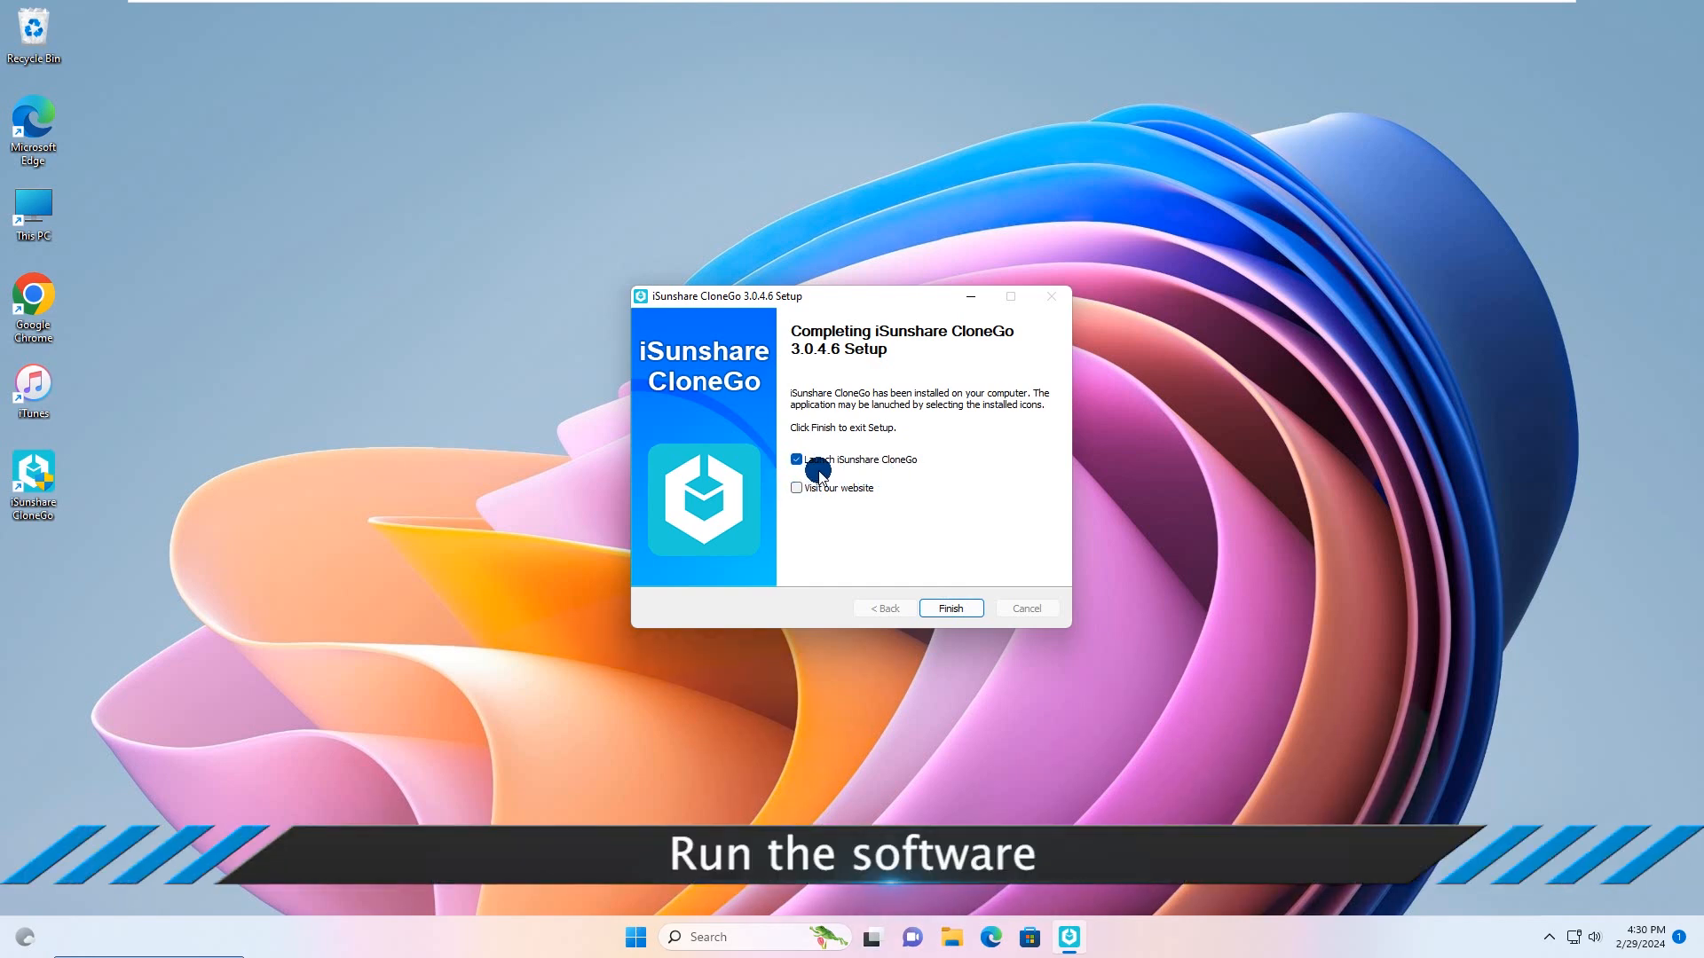
pyautogui.click(948, 610)
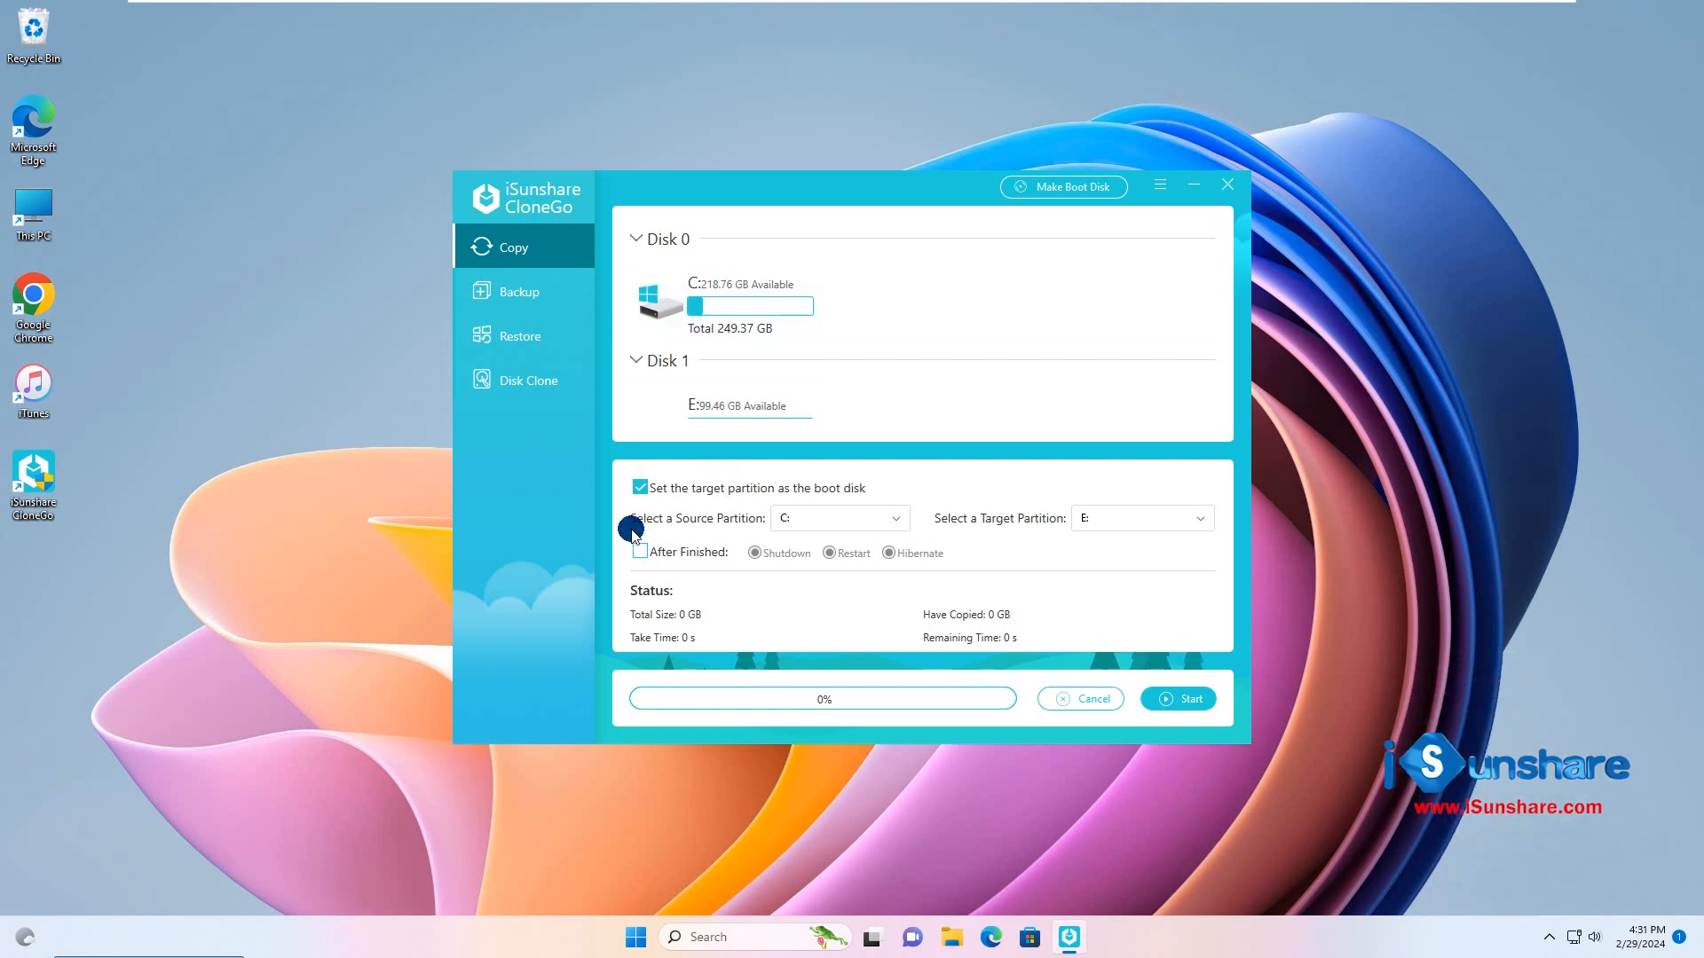
# Step: Copy source partition C: to target partition G: with the target set as the boot disk, allowing existing files to be overwritten
pyautogui.click(835, 527)
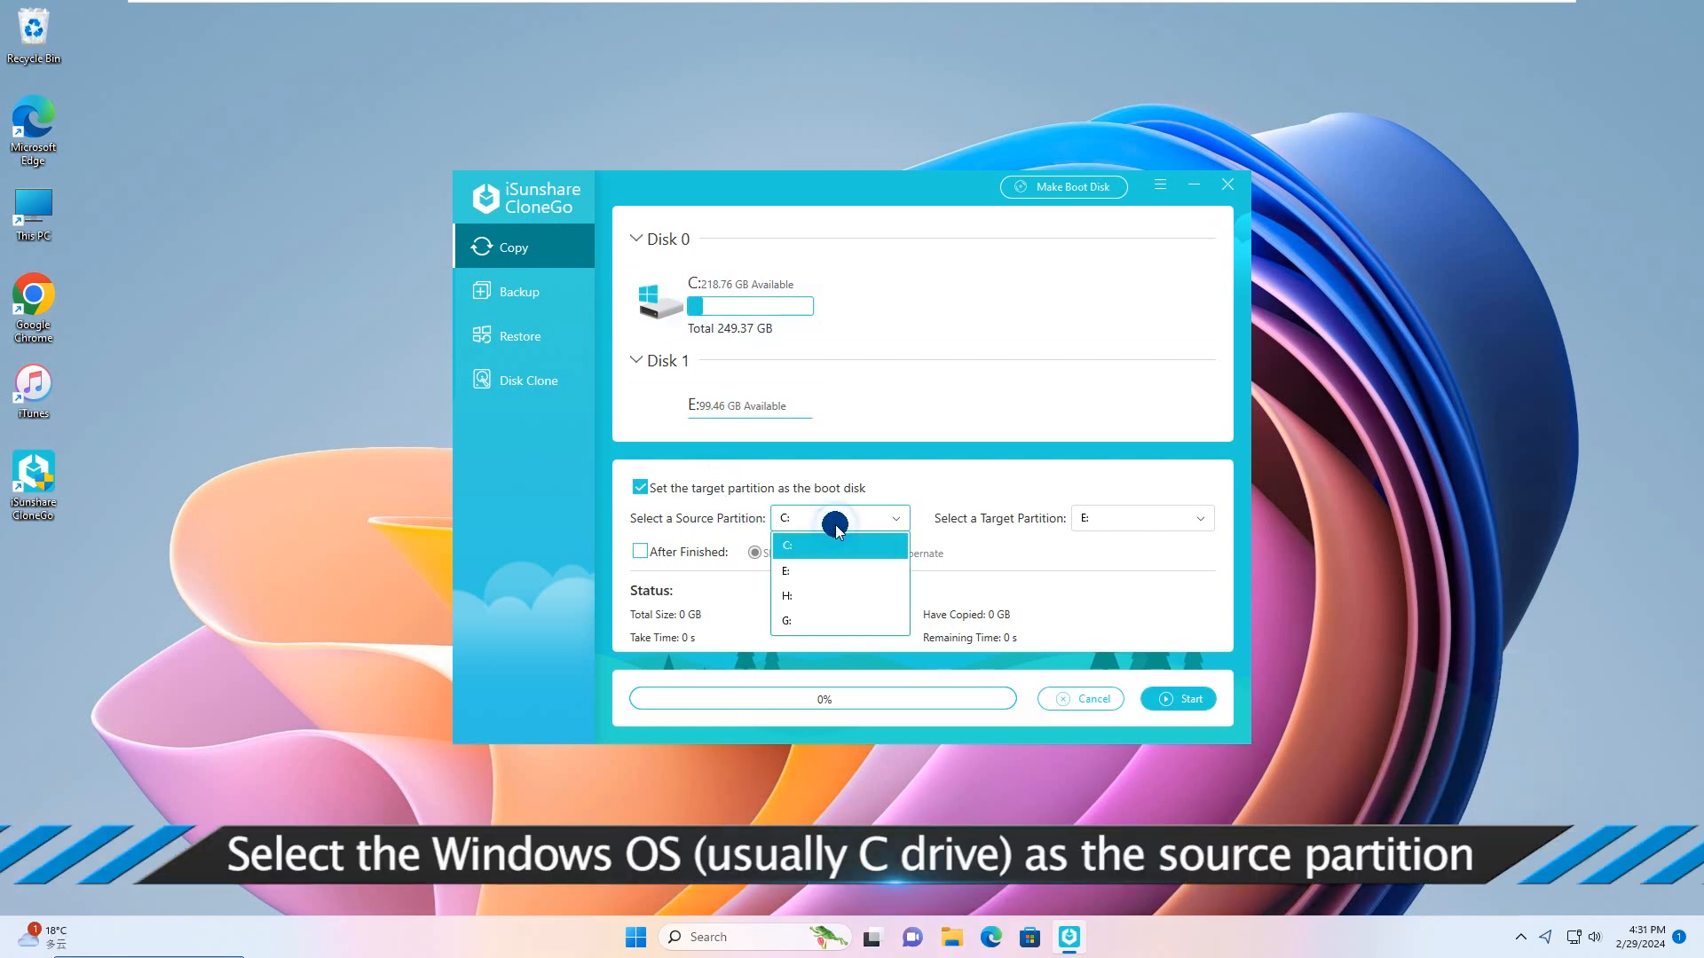
pyautogui.click(805, 547)
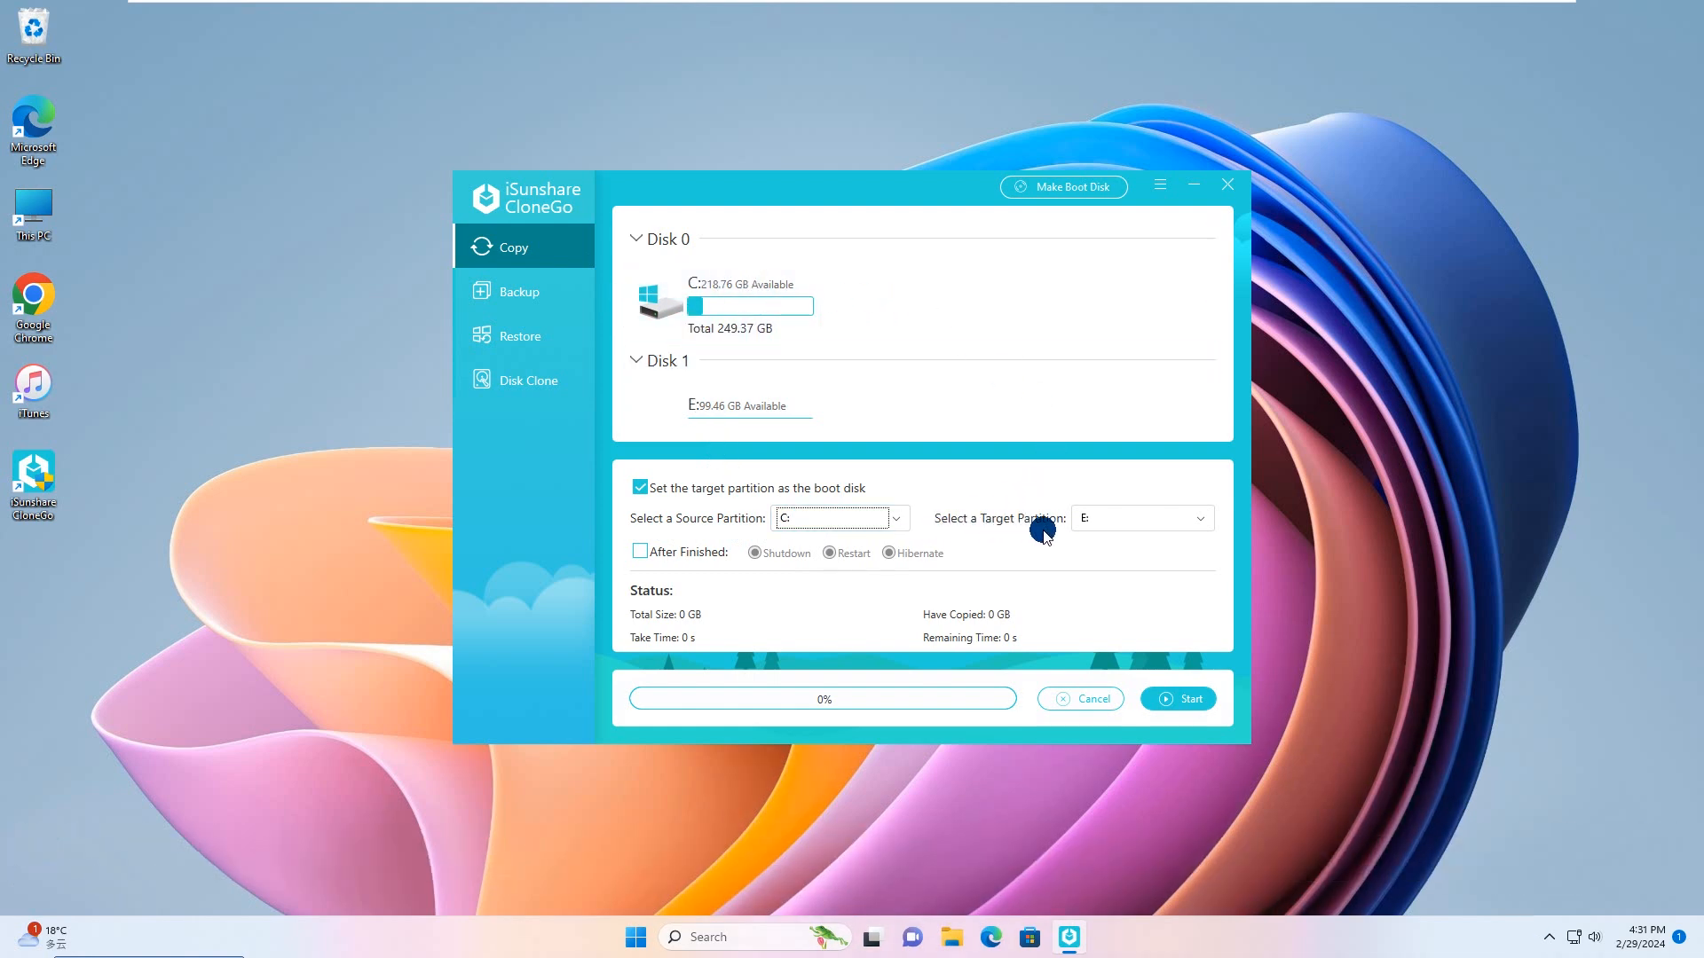
pyautogui.click(1101, 527)
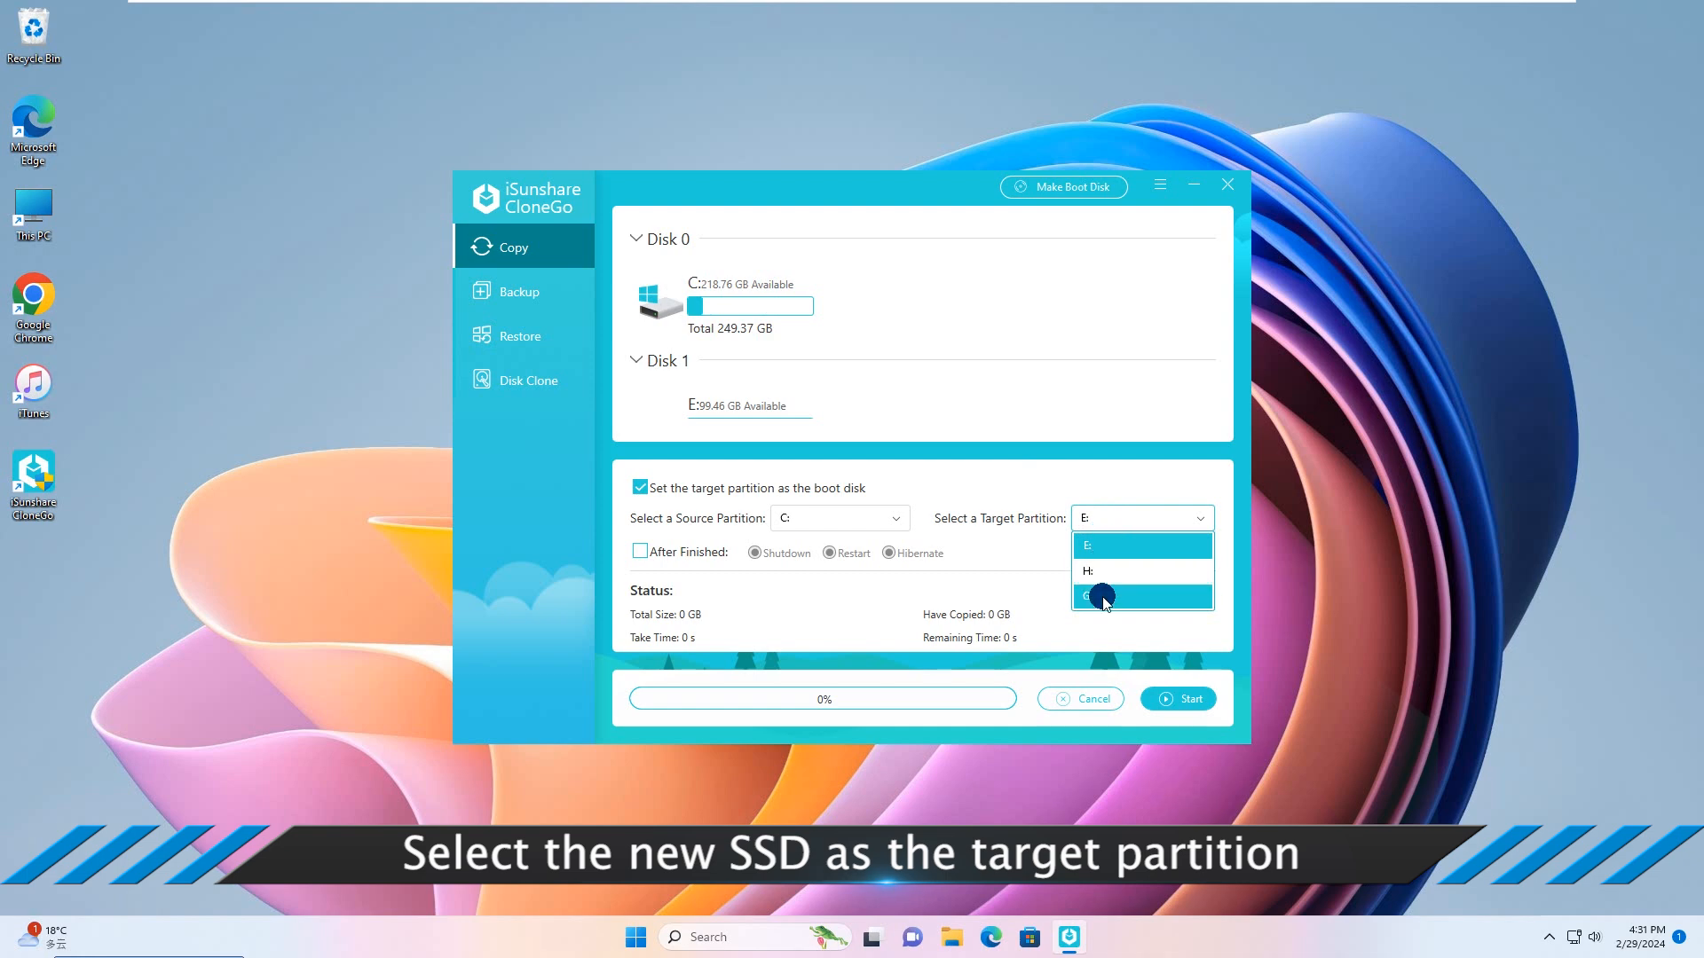
pyautogui.click(1102, 597)
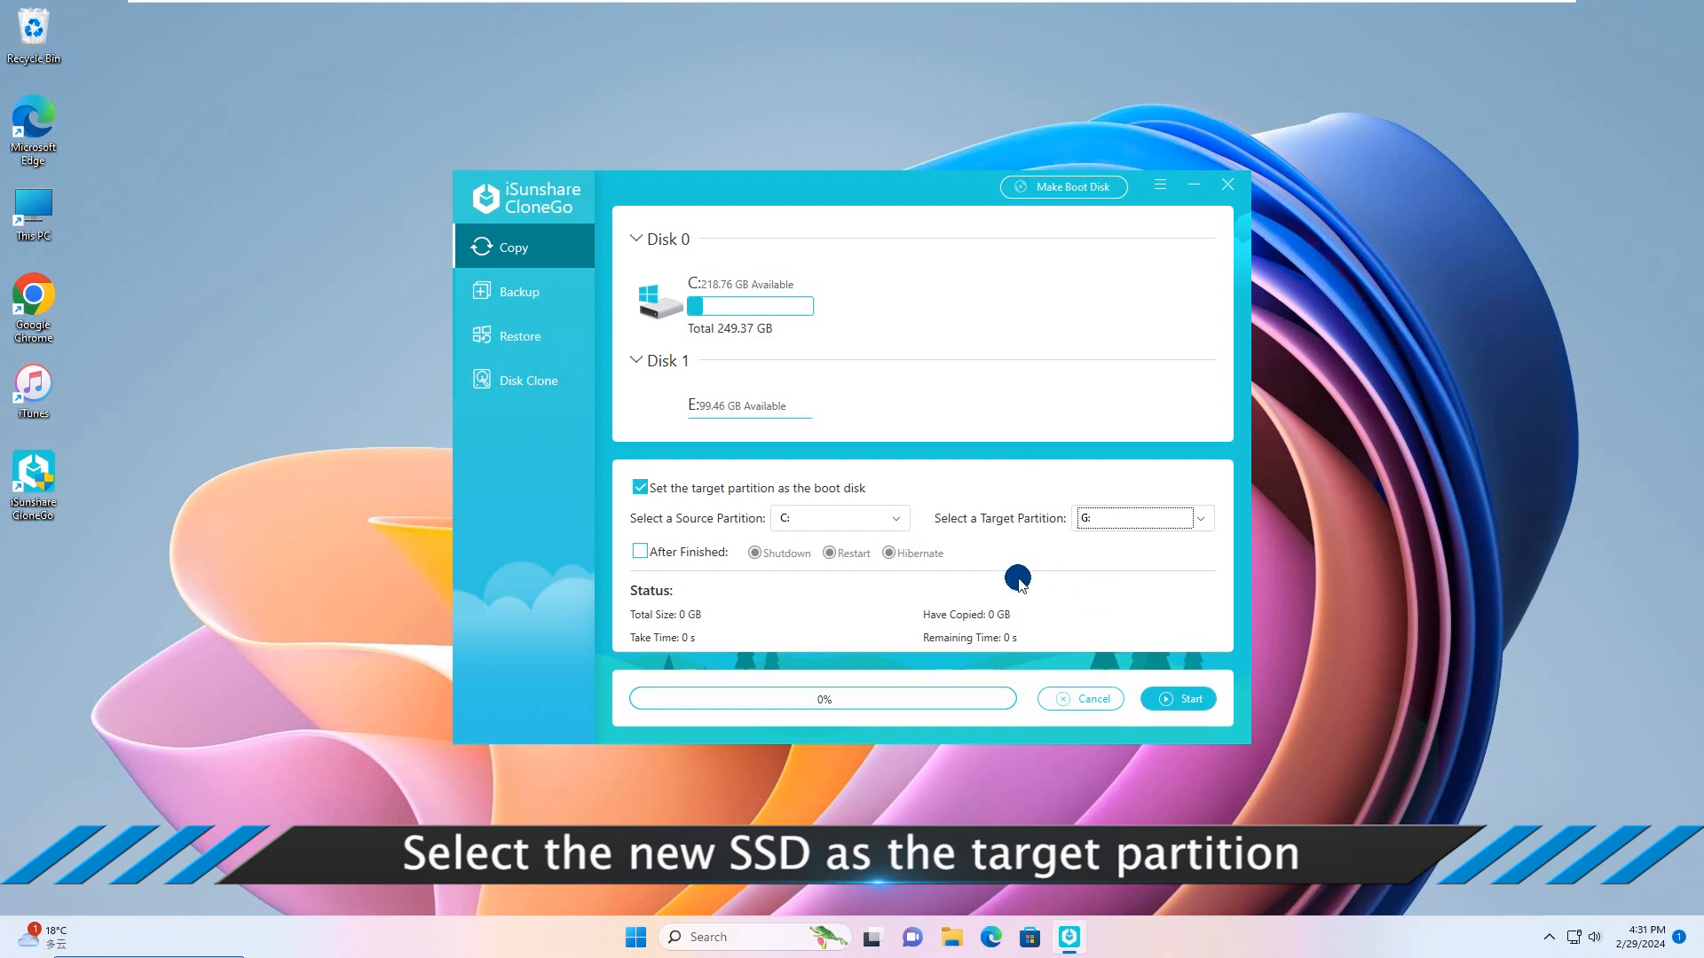
pyautogui.click(1183, 700)
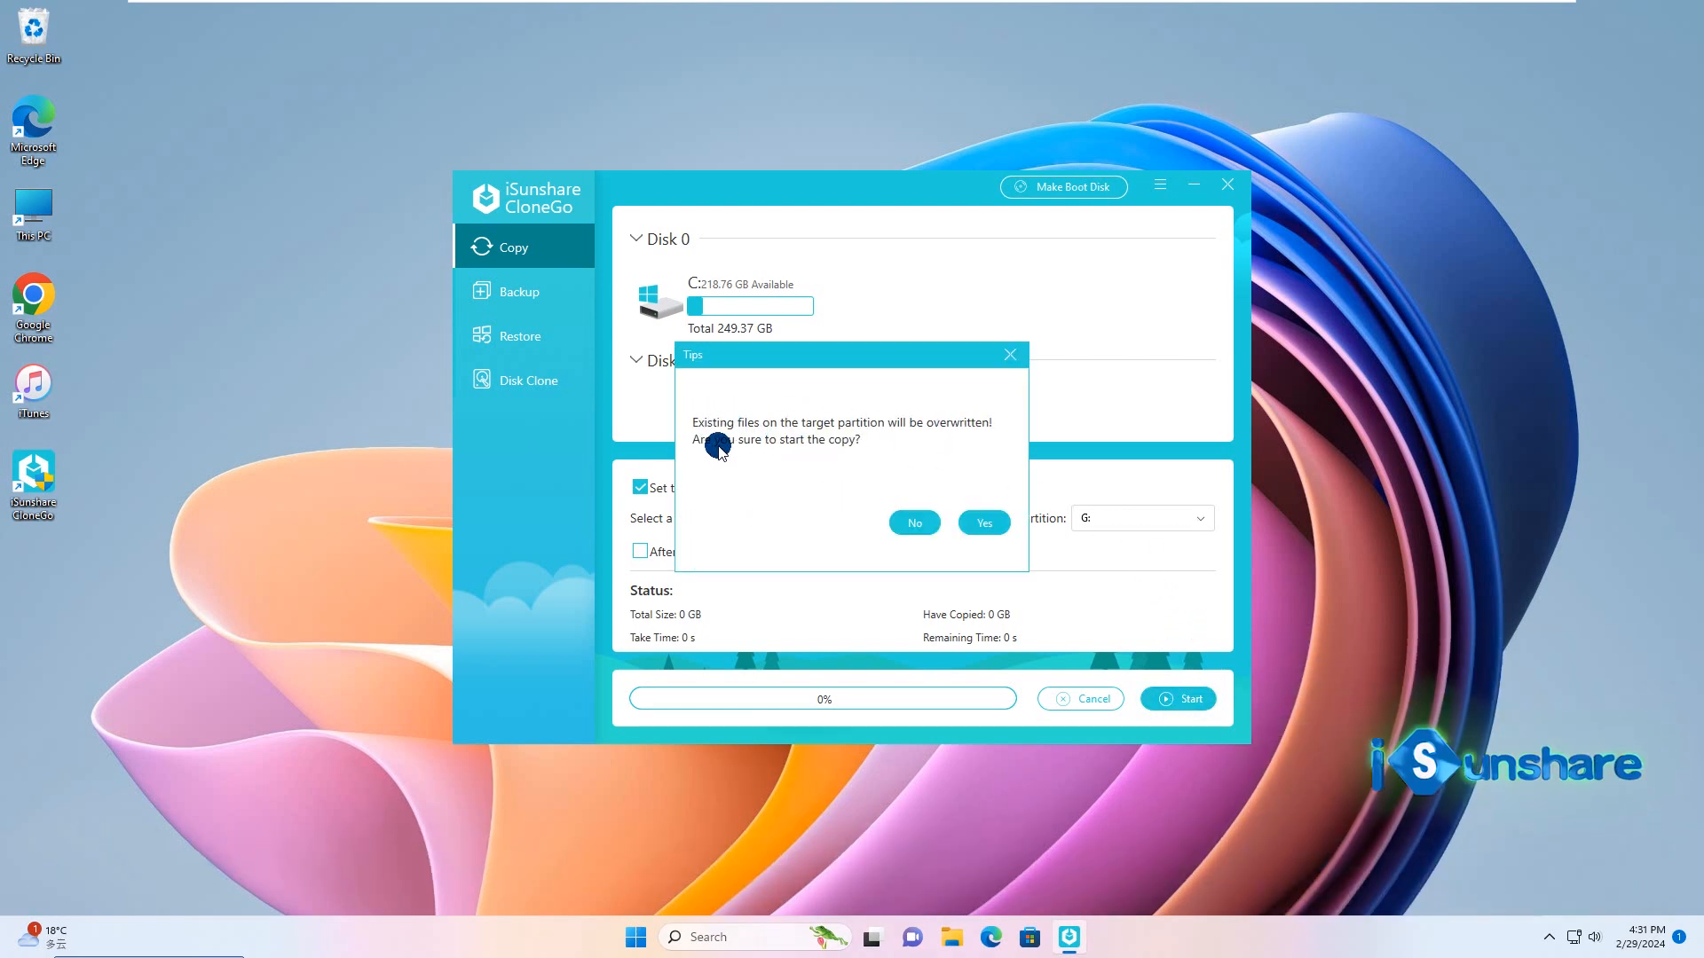
pyautogui.click(985, 523)
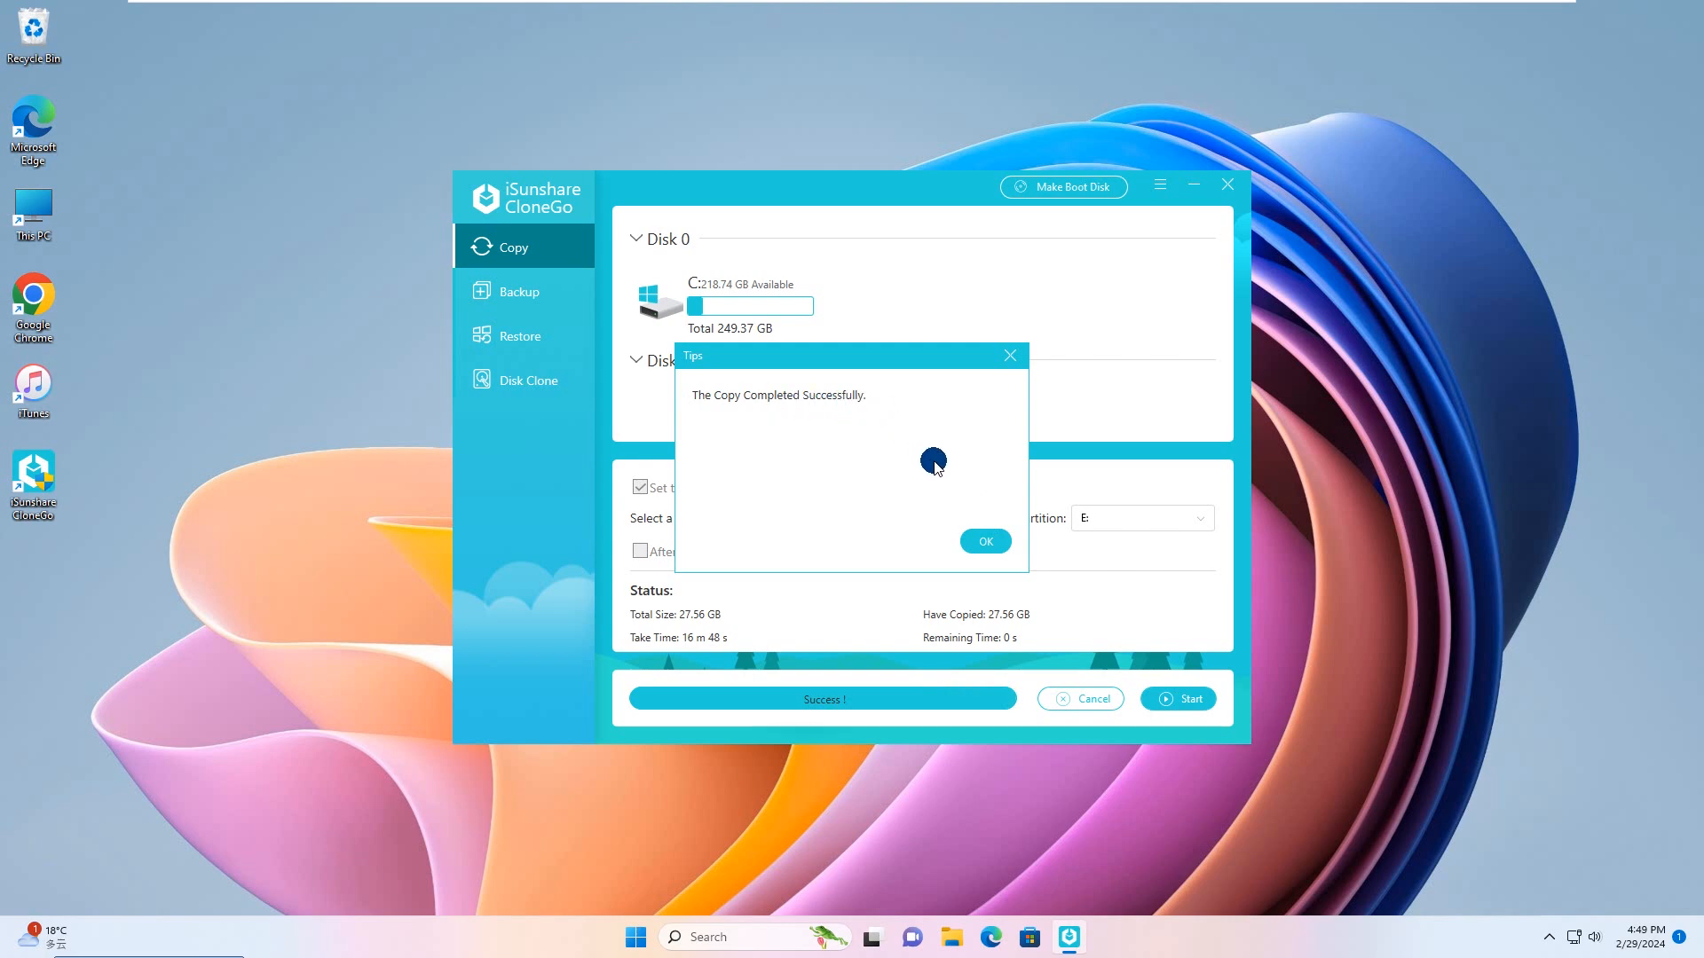
pyautogui.click(987, 540)
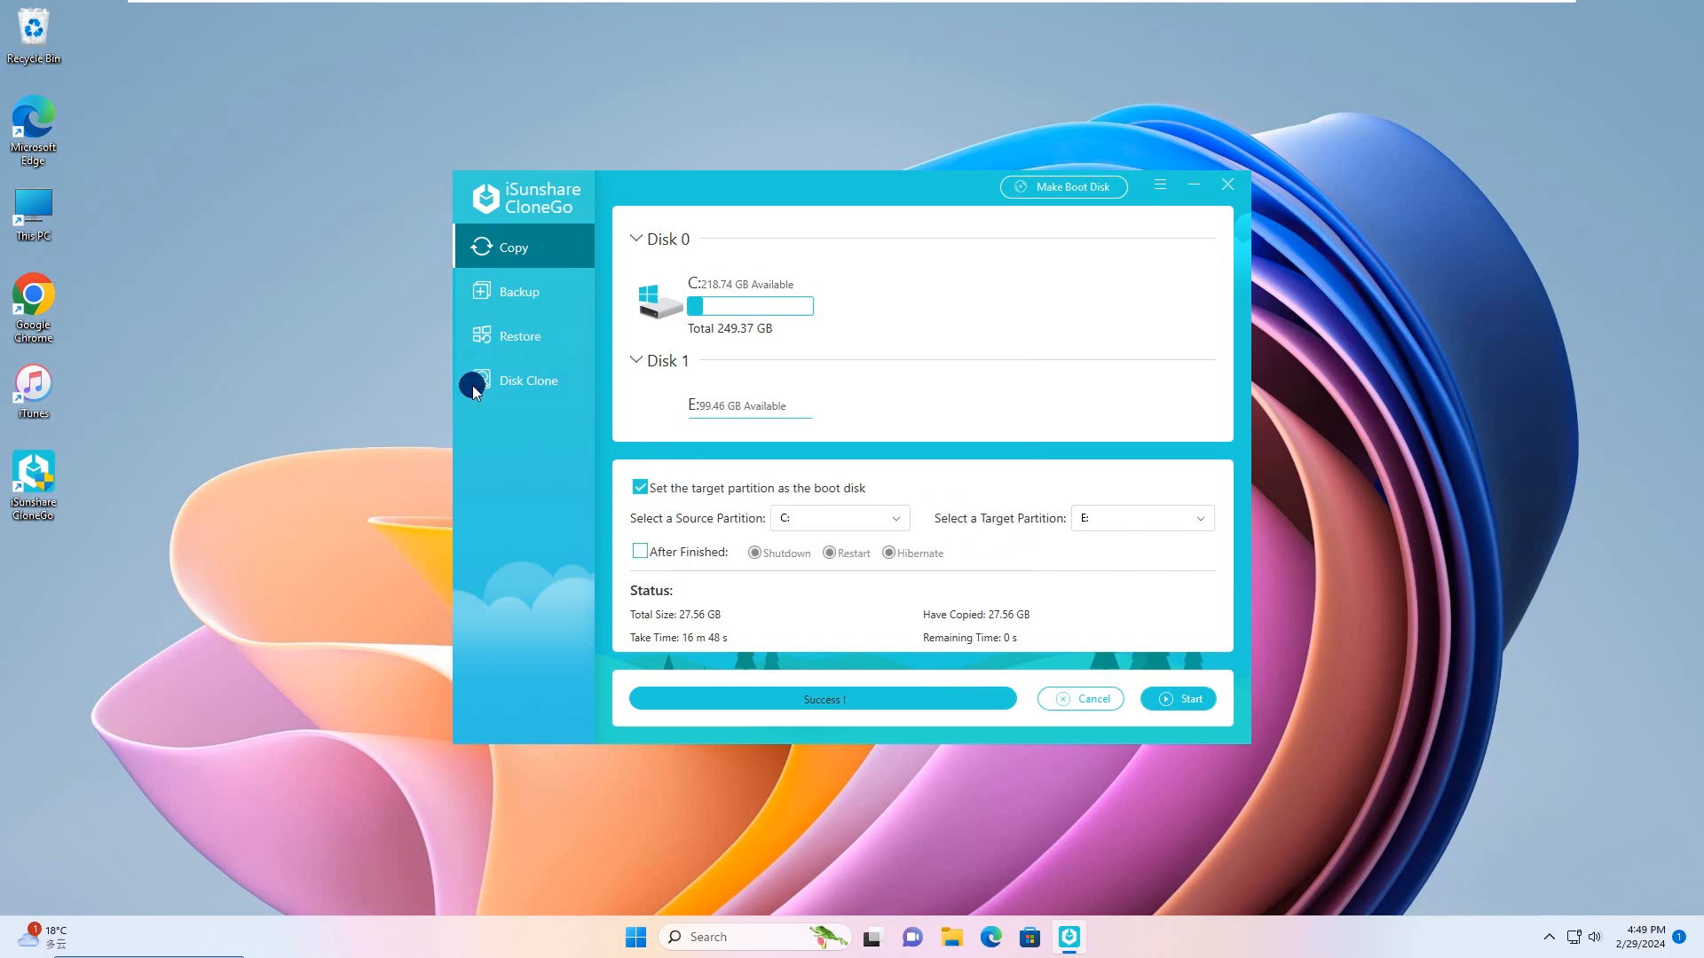
# Step: Open Local Disk (G:) from This PC to examine the folders copied to the new drive
pyautogui.doubleClick(34, 204)
pyautogui.click(812, 348)
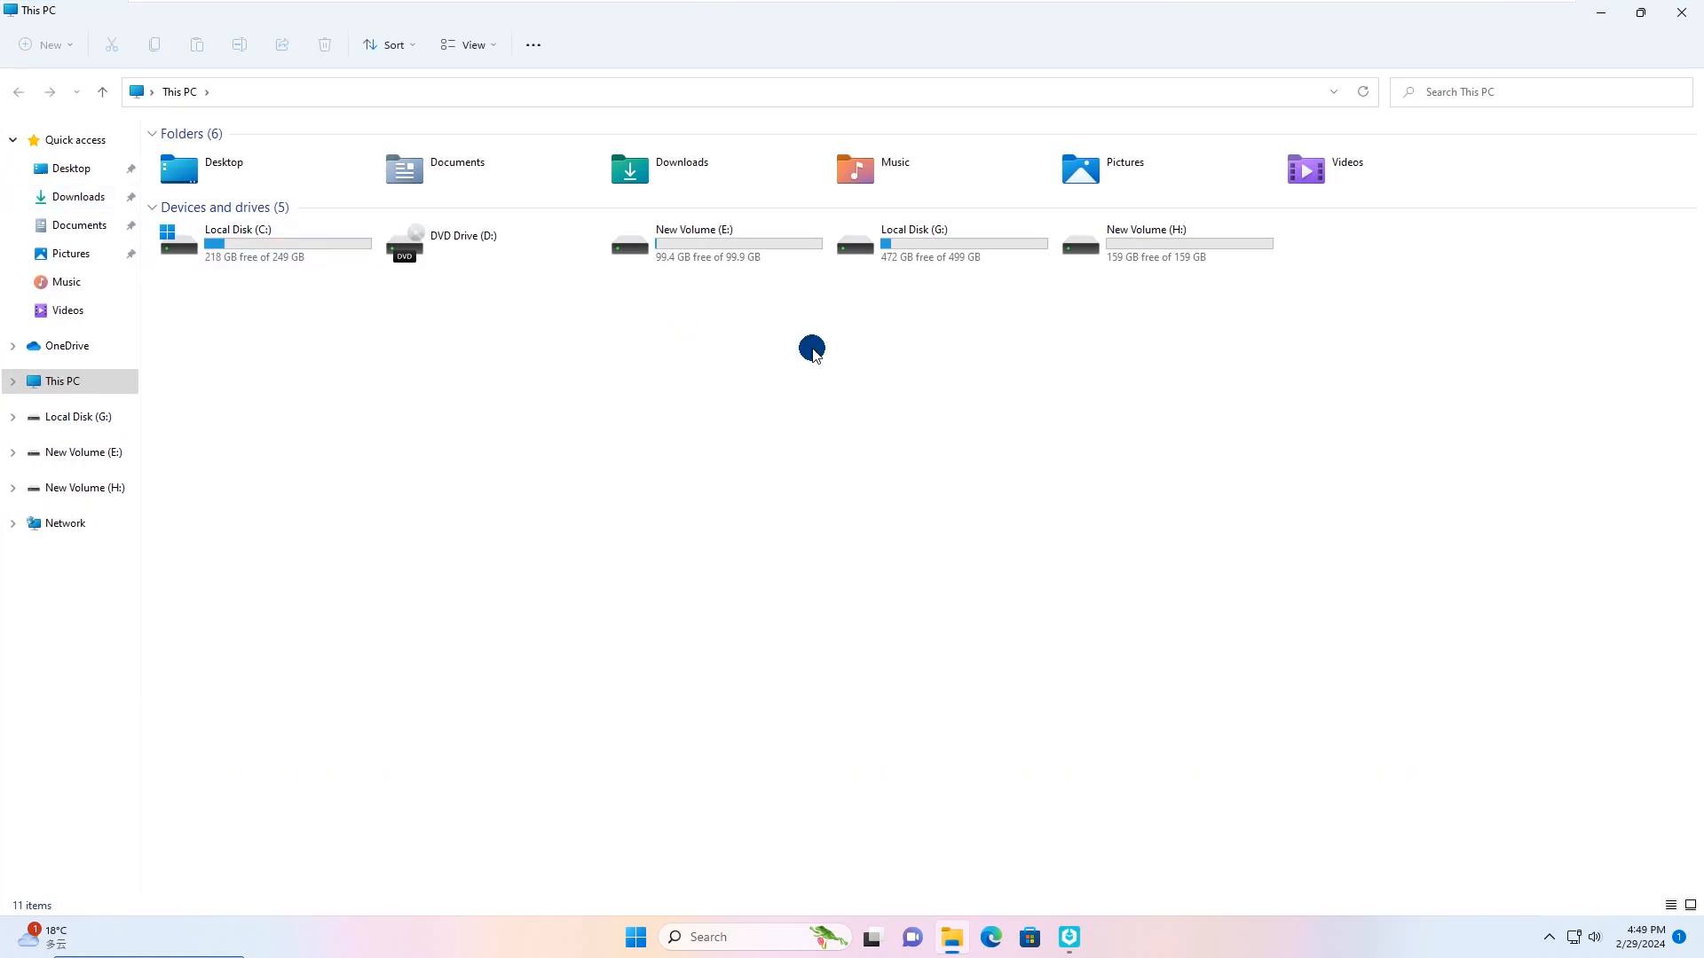
pyautogui.doubleClick(997, 260)
pyautogui.click(576, 329)
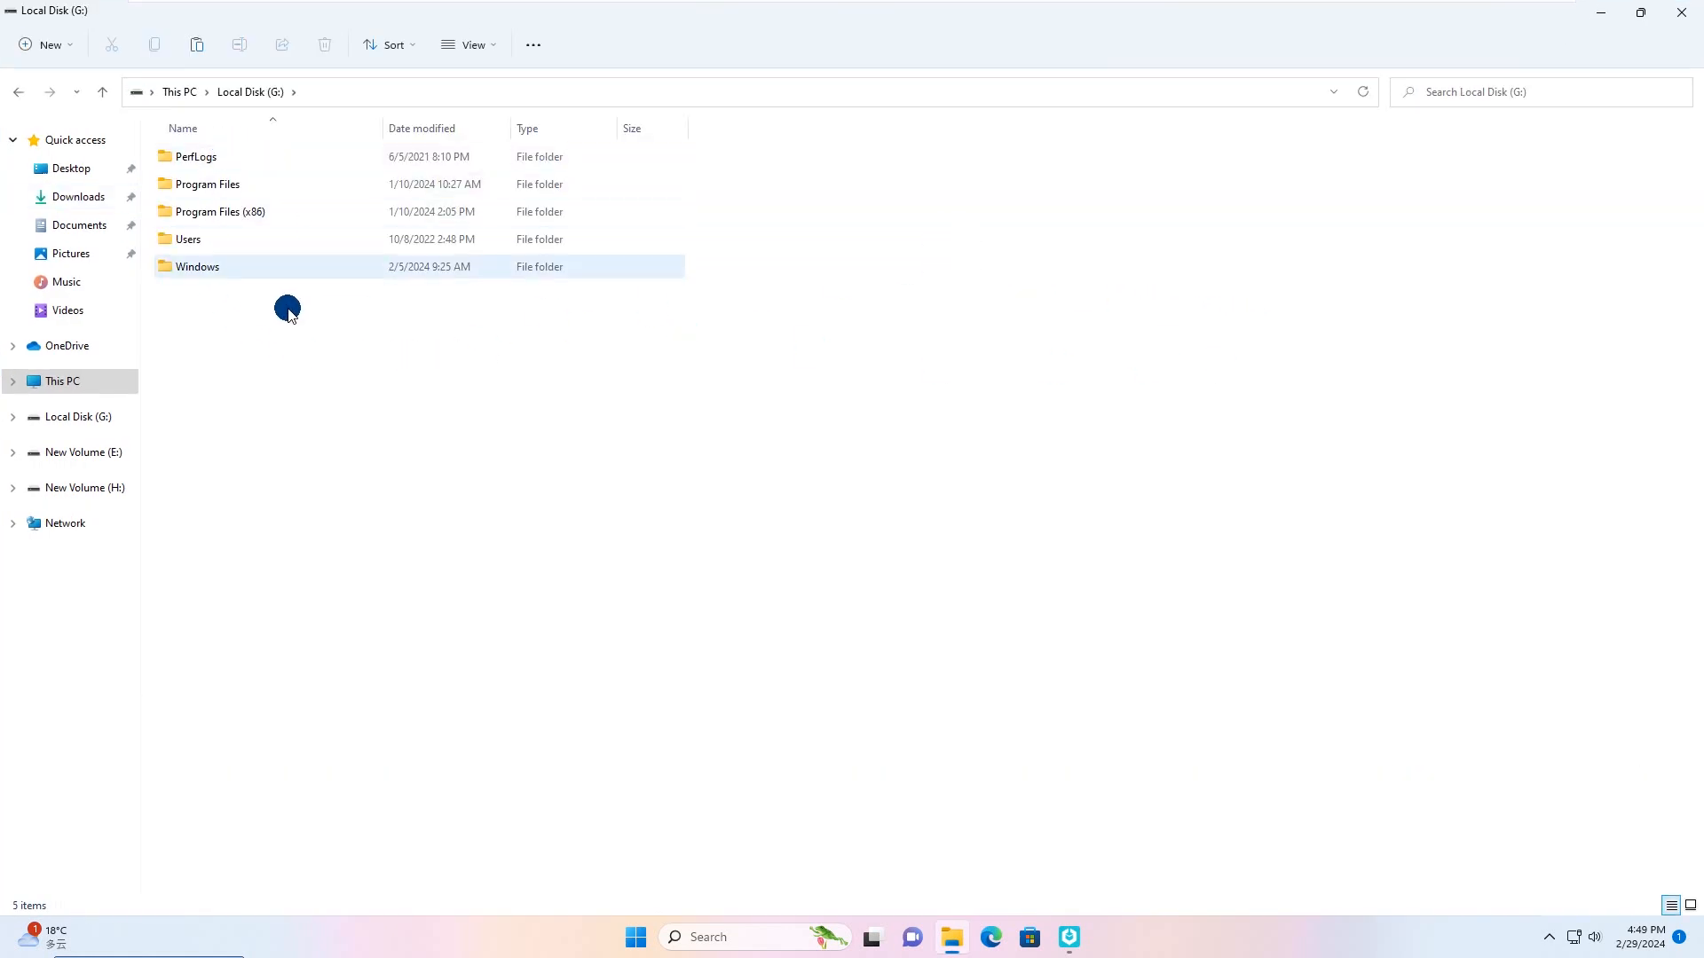